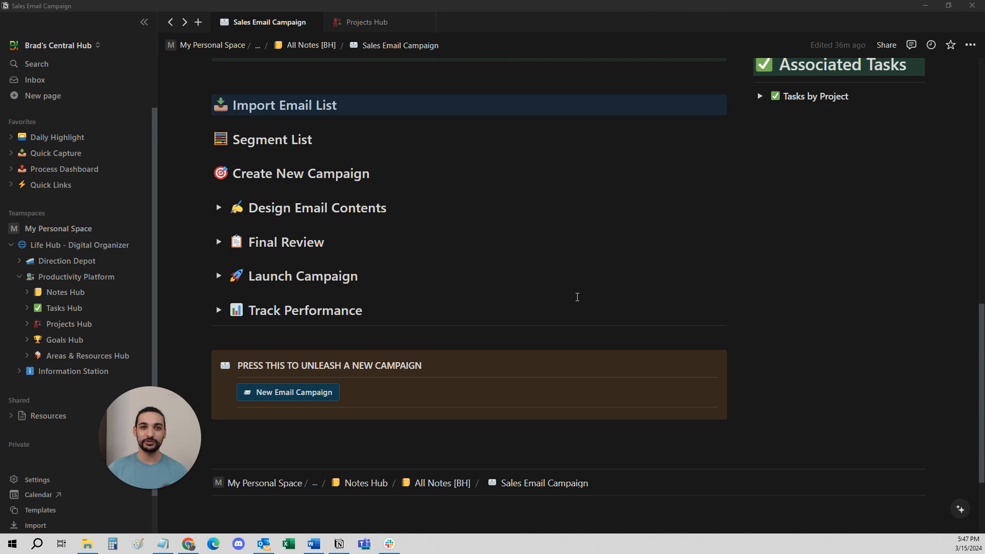
Look over the Projects Hub page, expanding the Monthly Calendar of projects due this month and collapsing it again.
left_click(388, 23)
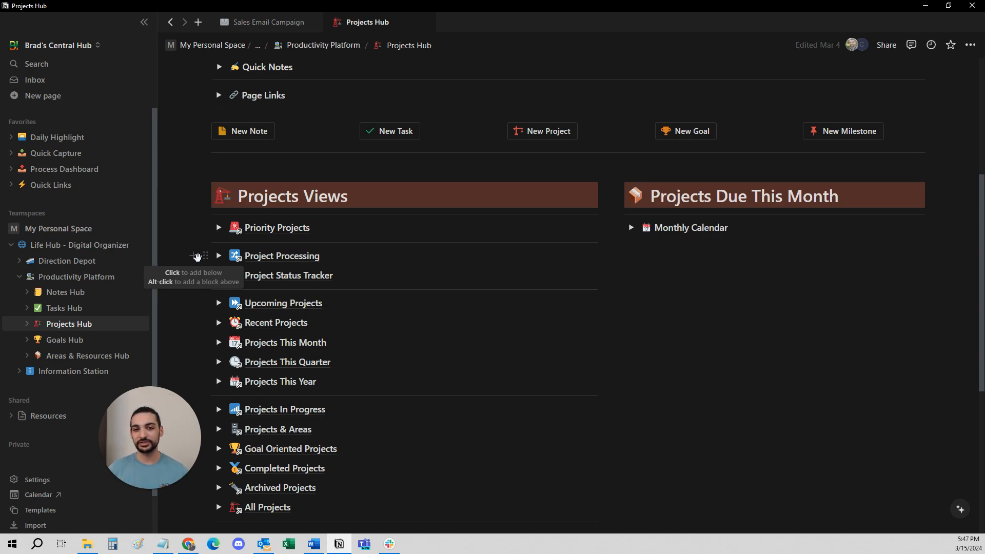
left_click(631, 228)
scroll(818, 471, "down", 2)
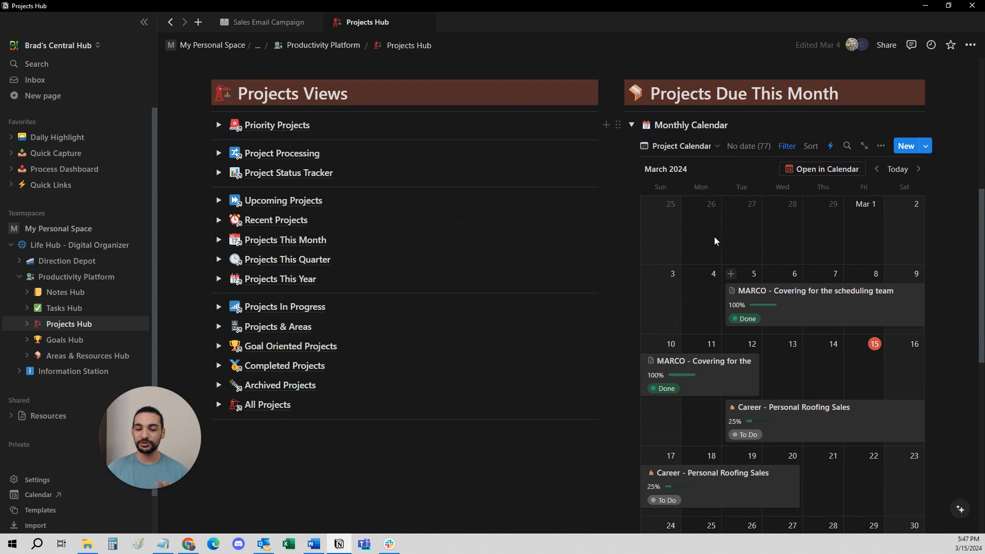
scroll(715, 241, "up", 3)
left_click(631, 279)
scroll(521, 293, "up", 4)
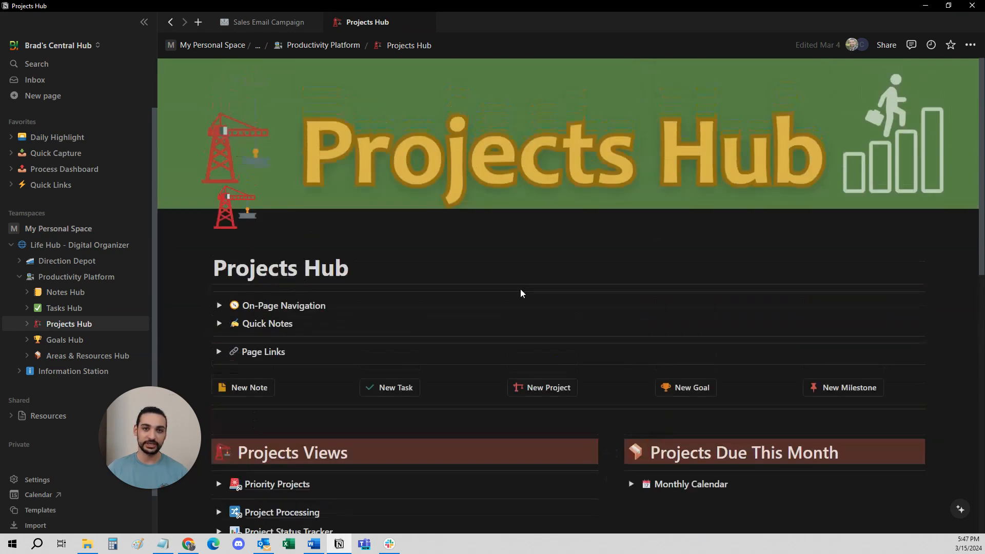
scroll(139, 221, "down", 1)
scroll(268, 339, "down", 3)
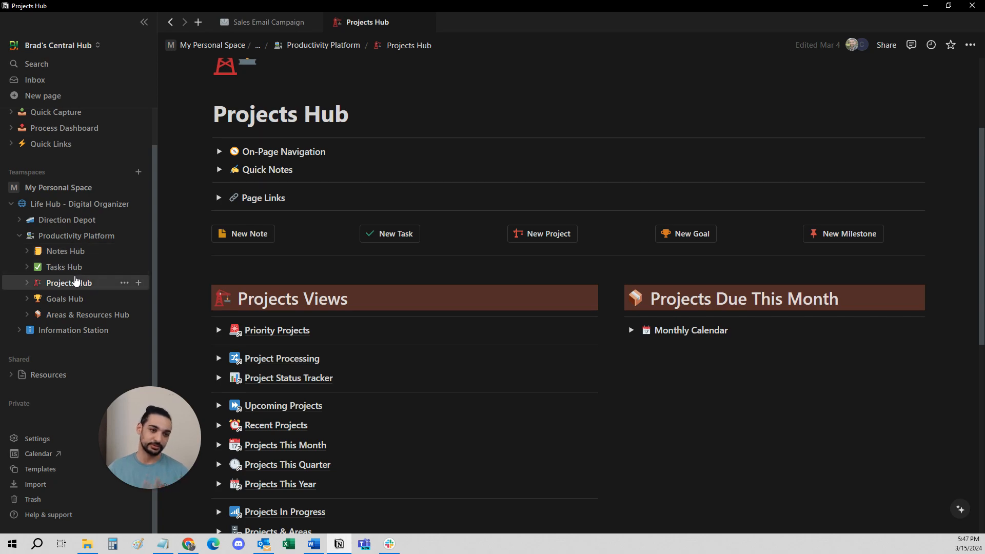
Go to the Sales Email Campaign note and review its properties, Email Campaign Steps list and section headings.
left_click(250, 22)
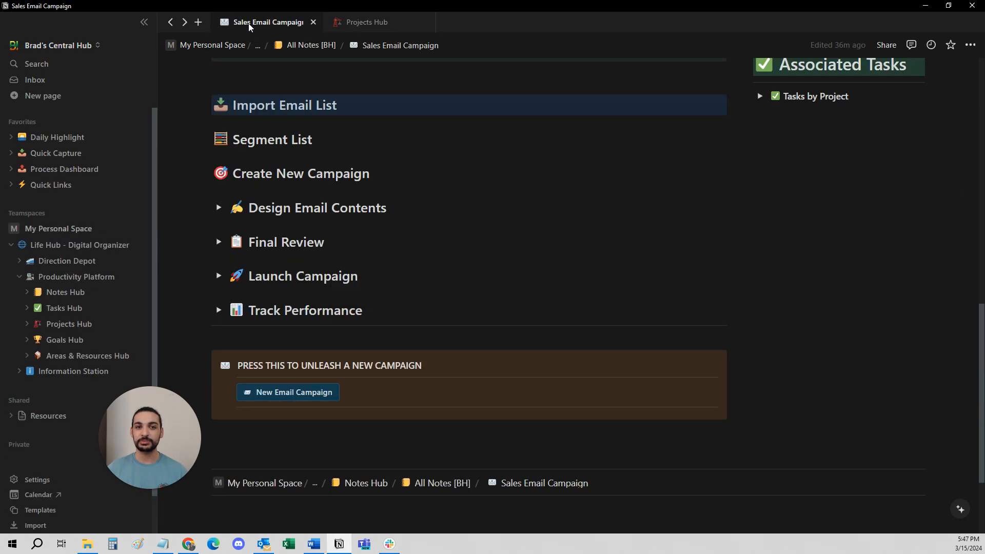
scroll(282, 207, "up", 5)
scroll(361, 300, "up", 3)
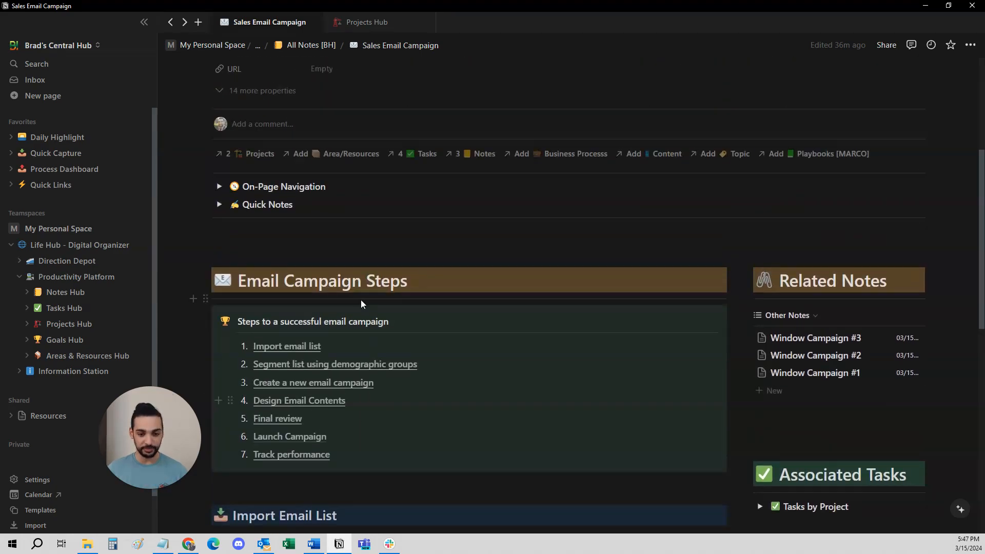
scroll(356, 302, "down", 3)
scroll(355, 302, "up", 8)
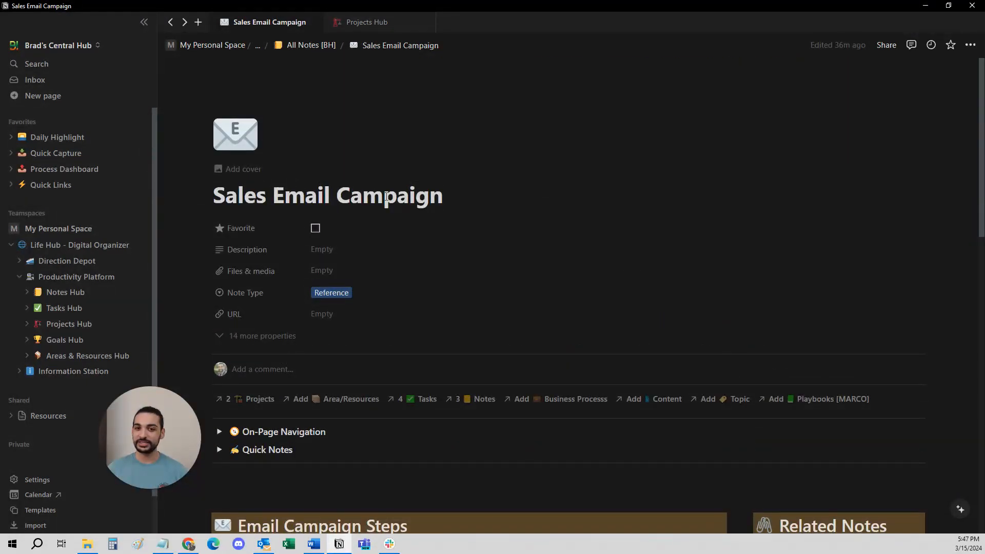
scroll(340, 321, "down", 10)
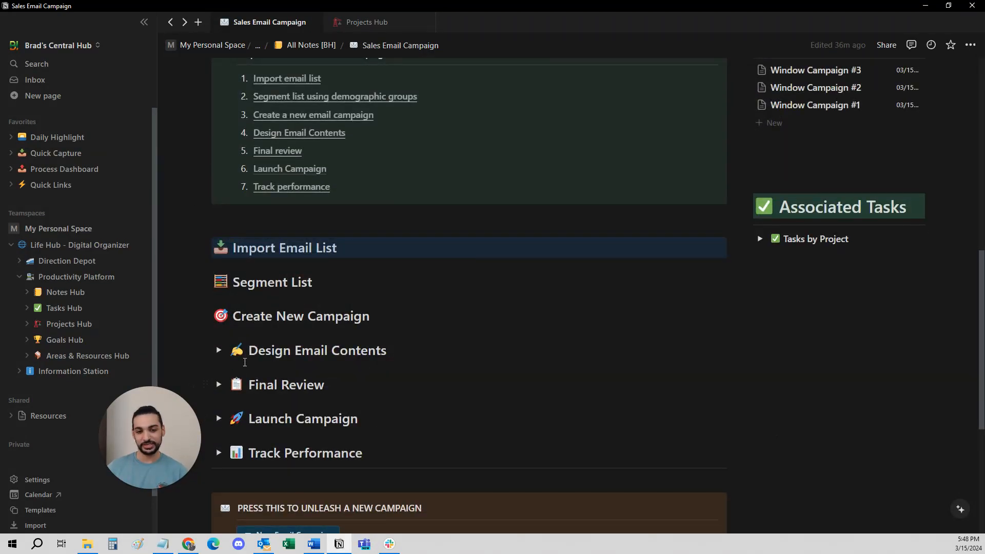
Expand and collapse the Design Email Contents and Final Review sections to check their contents.
left_click(219, 350)
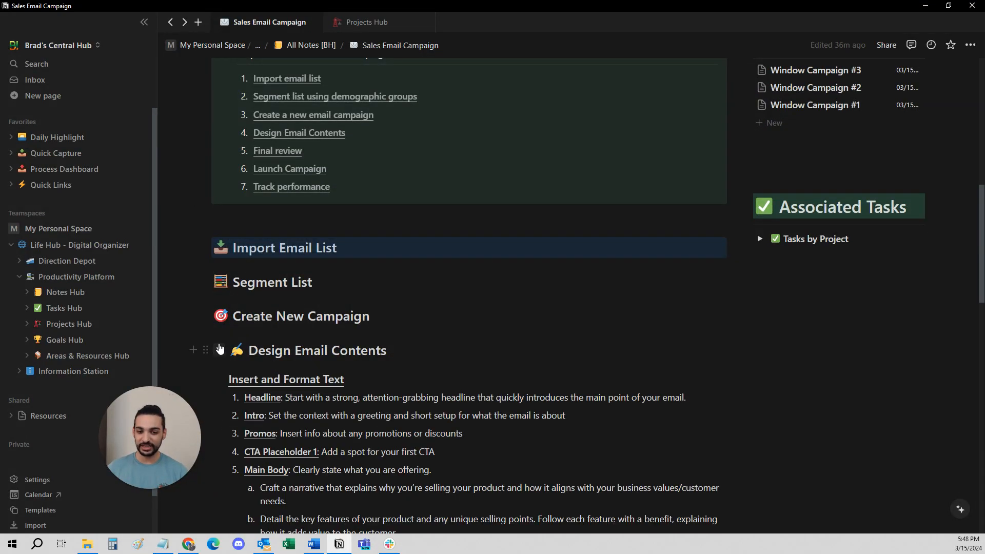
left_click(219, 350)
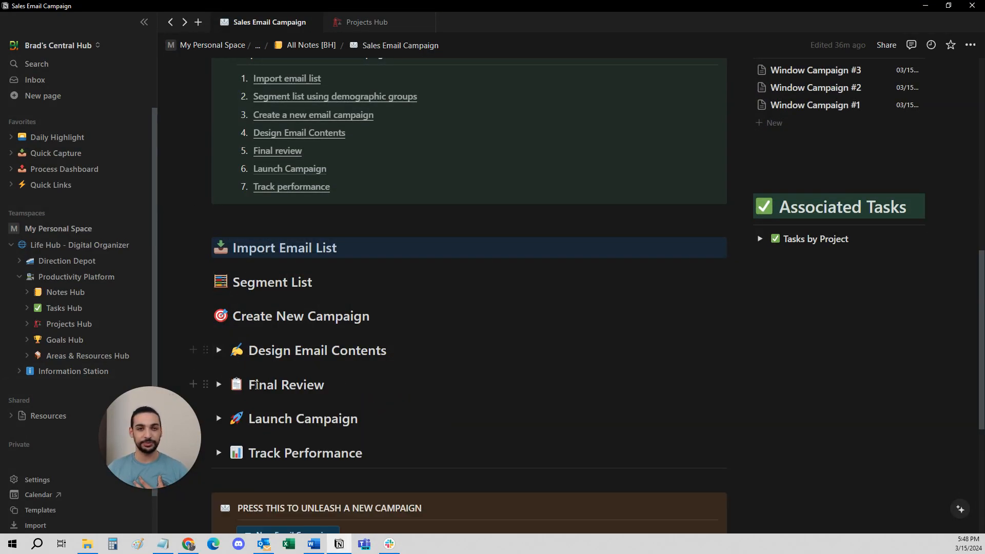
left_click(219, 385)
left_click(219, 385)
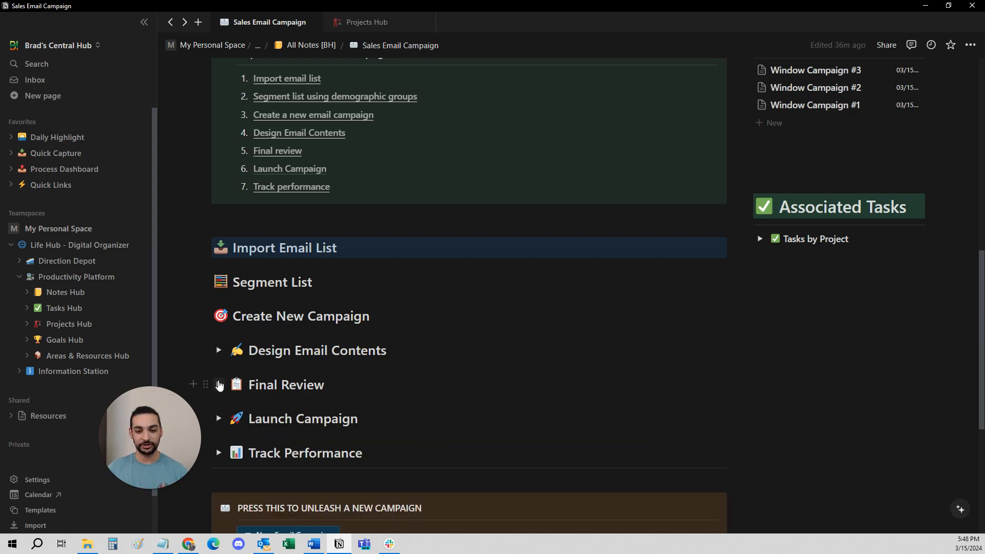
Run the New Email Campaign button in the callout at the end of the note to generate the campaign project.
scroll(221, 418, "down", 2)
scroll(236, 320, "down", 2)
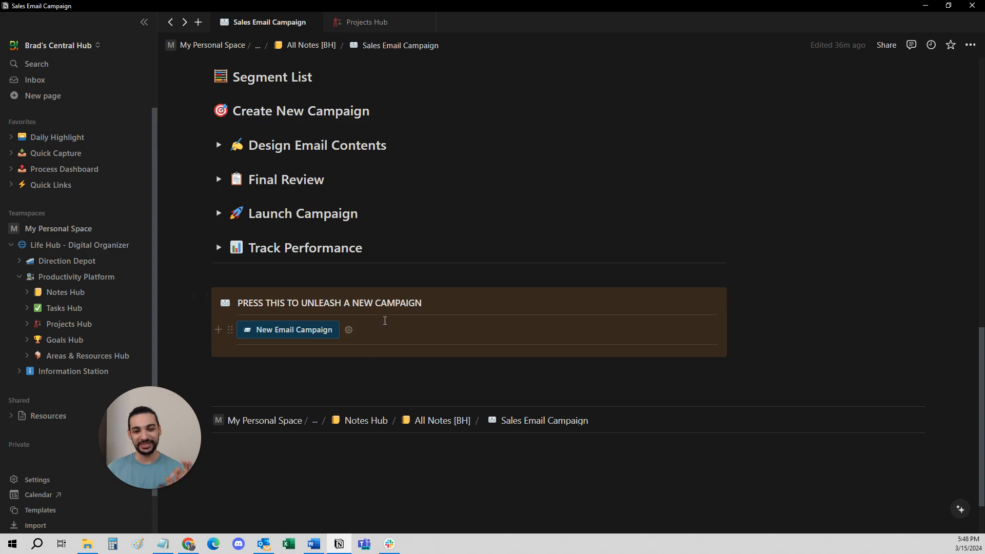
left_click_drag(419, 300, 238, 302)
left_click(308, 305)
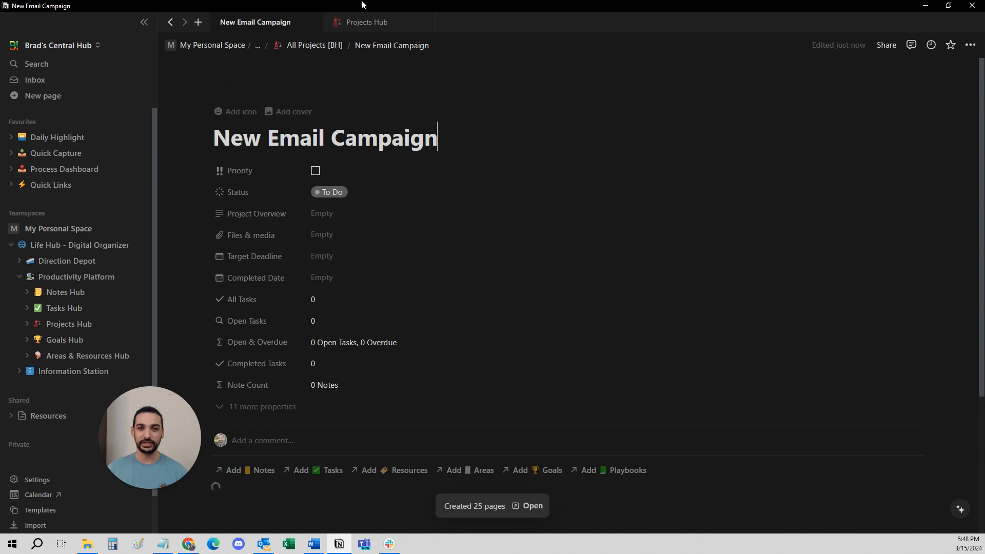
Check the Project Processing view in the Projects Hub for the new campaign project, then collapse the view.
left_click(350, 24)
scroll(394, 134, "down", 3)
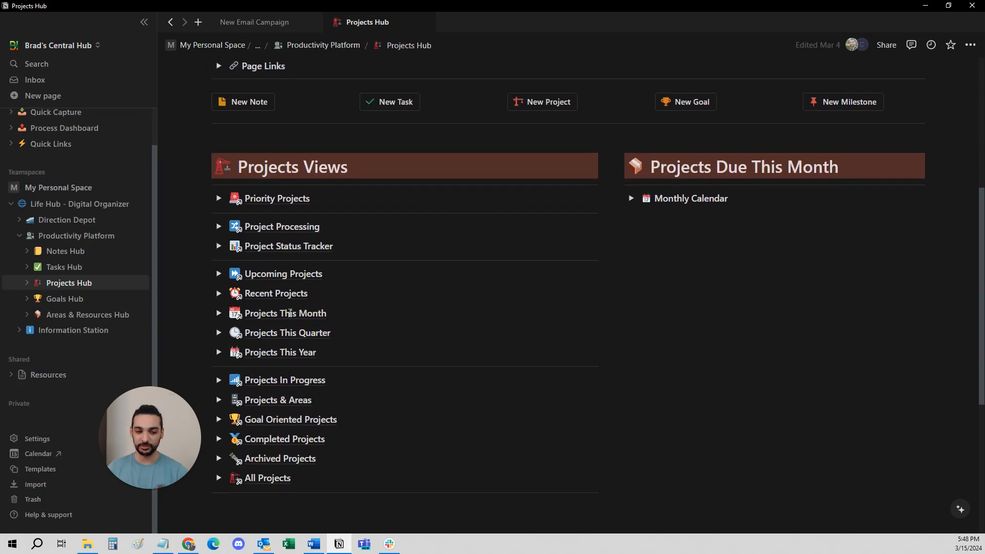
left_click(224, 204)
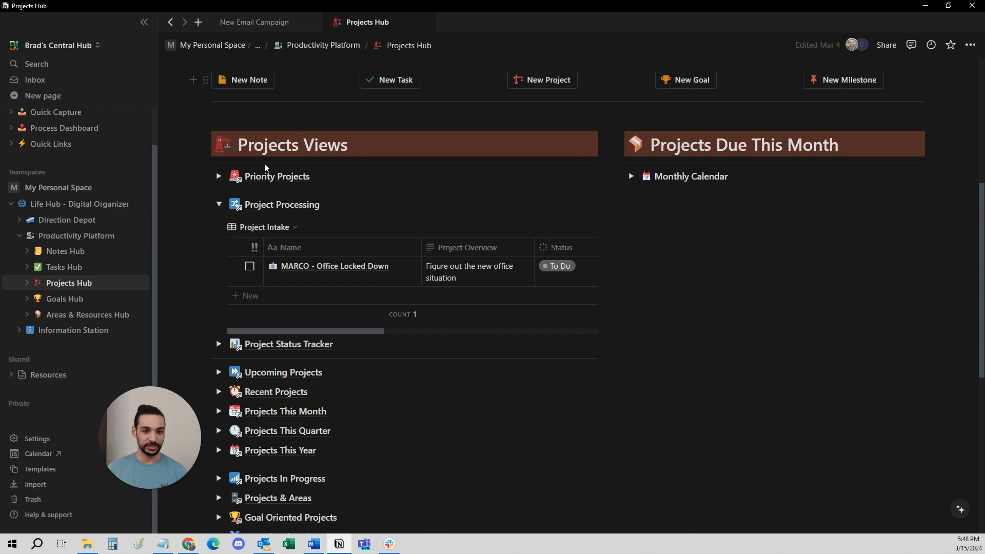
left_click(219, 204)
Return to the New Email Campaign project page and examine its status, task properties and linked tasks.
left_click(274, 23)
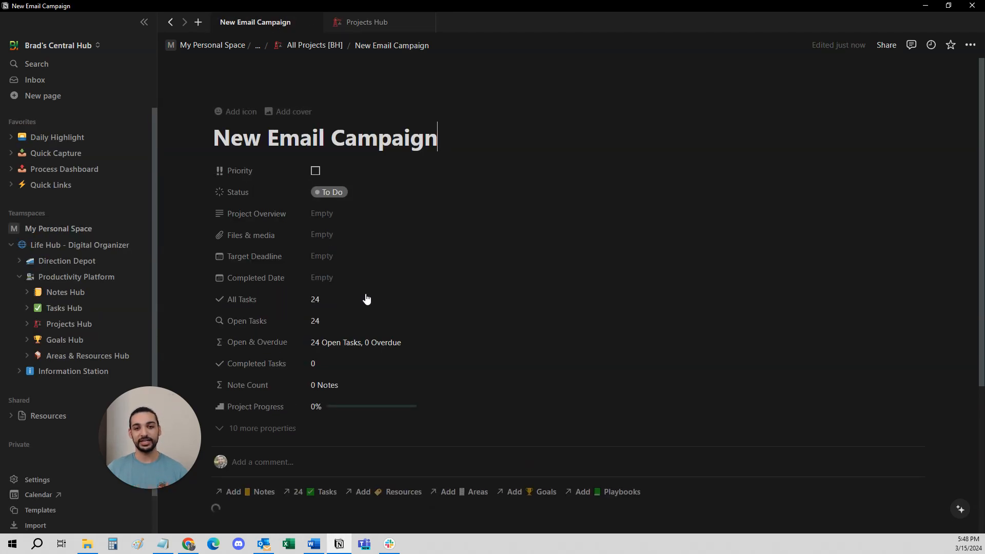
scroll(366, 300, "down", 3)
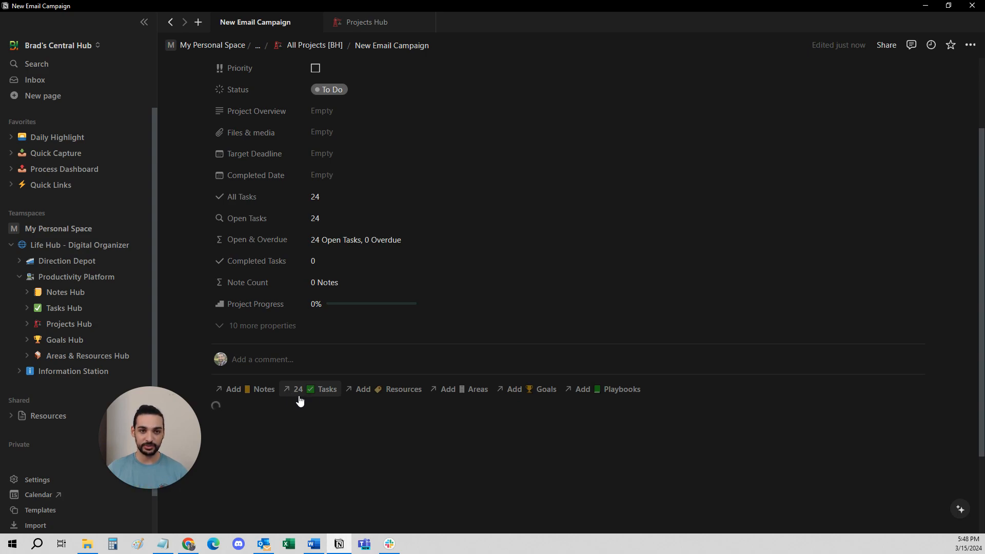
scroll(346, 205, "up", 3)
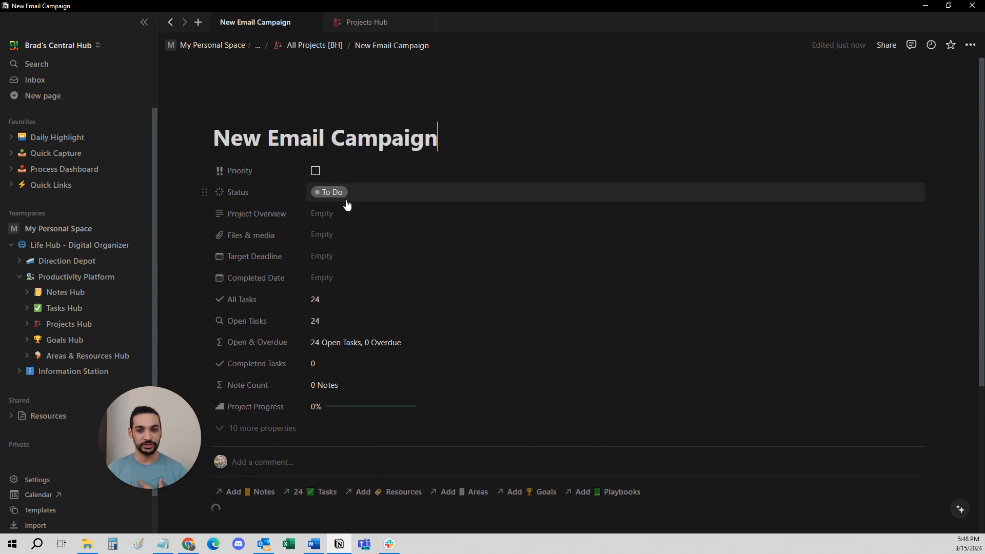
scroll(304, 336, "down", 1)
scroll(313, 457, "down", 1)
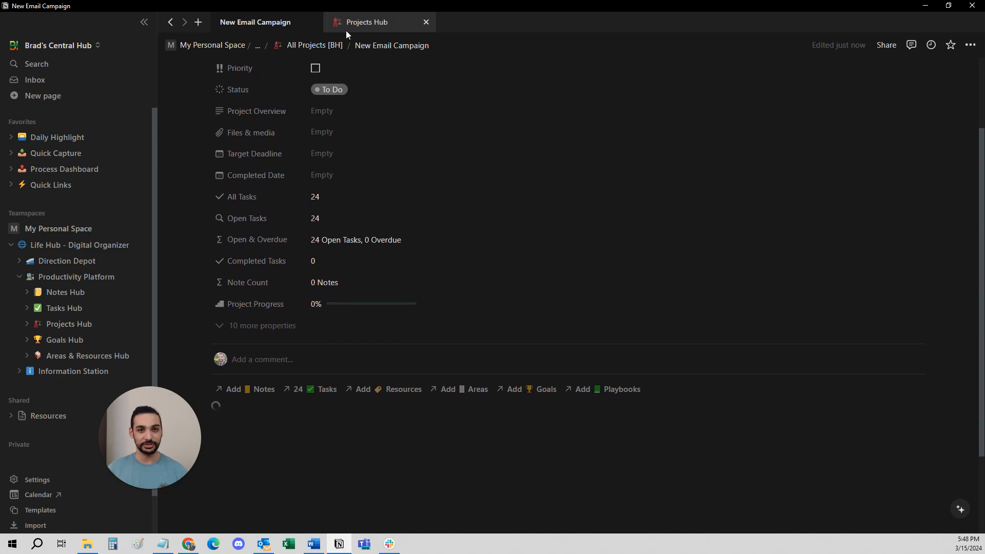
Return to the Sales Email Campaign note and open the New Email Campaign button's configuration to view its first actions.
left_click(170, 22)
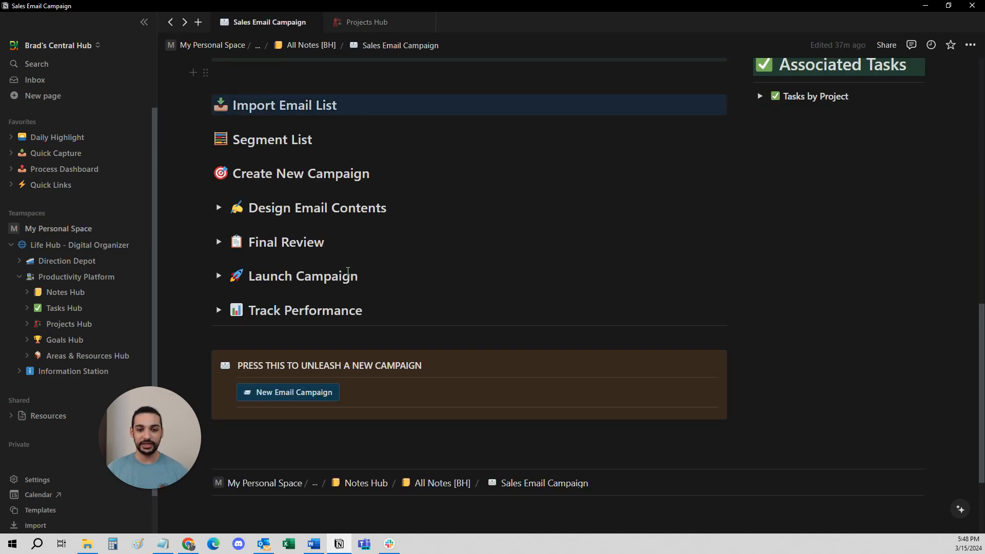
scroll(348, 307, "down", 2)
left_click(349, 290)
scroll(352, 303, "down", 1)
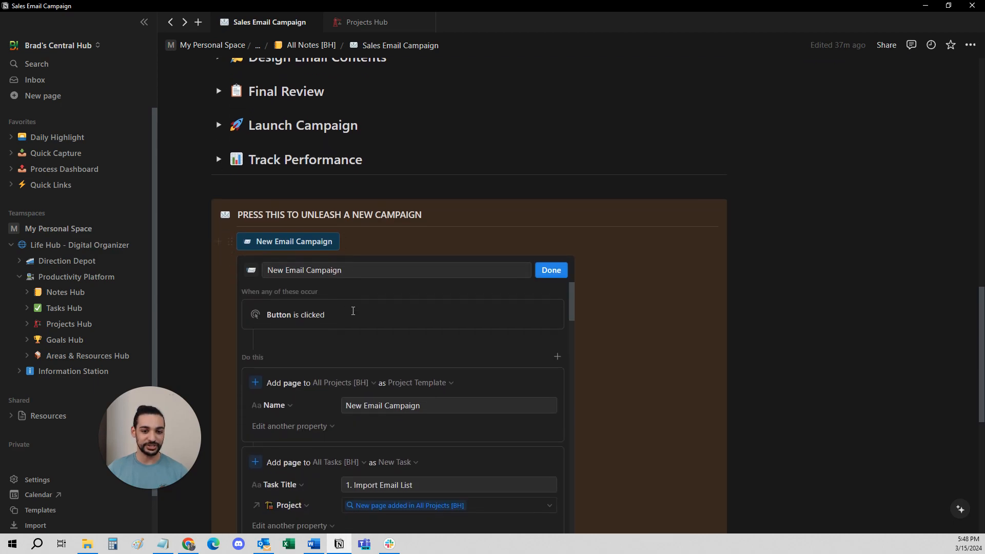
scroll(315, 353, "down", 1)
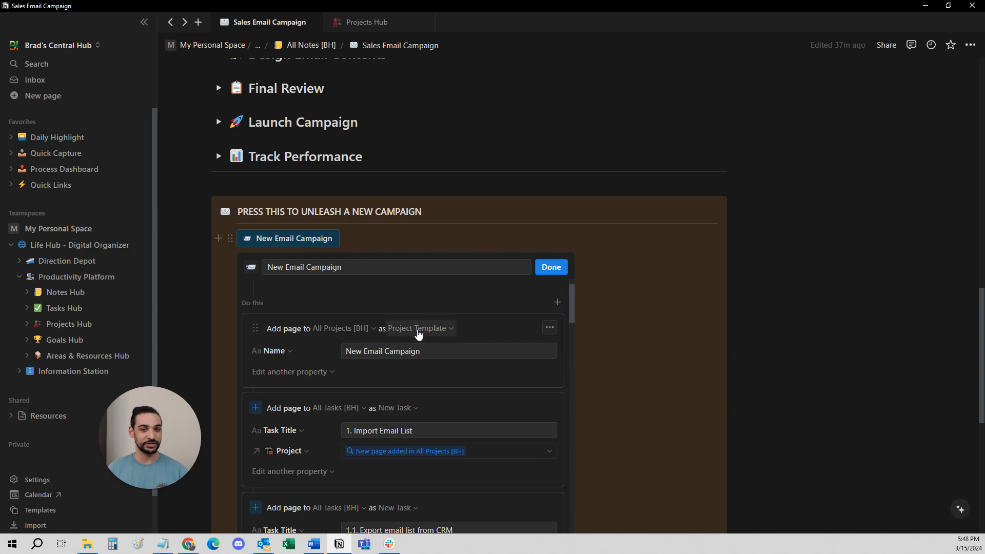
From the Priority Projects view in the Projects Hub, open the default Project Template of All Projects [BH] for editing.
left_click(367, 22)
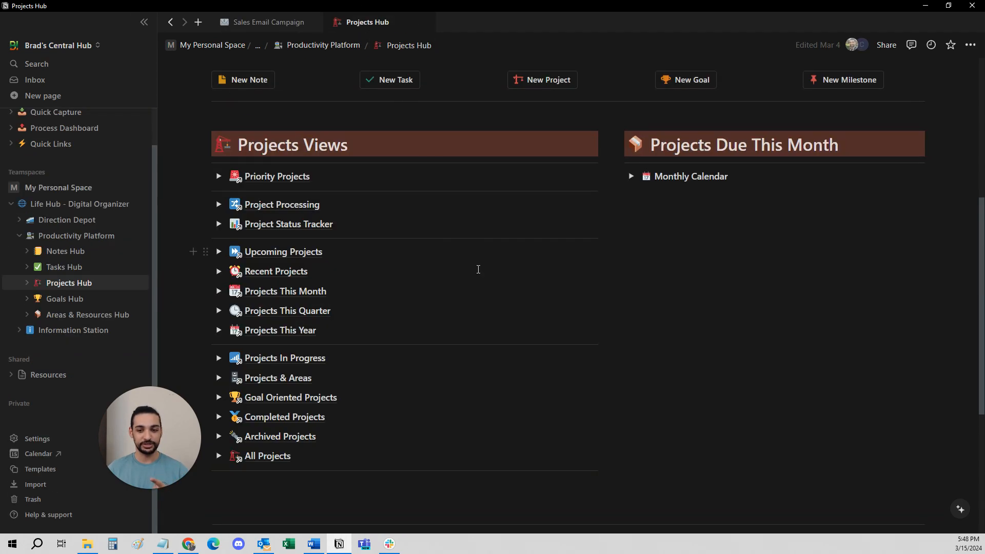
left_click(219, 176)
left_click(592, 198)
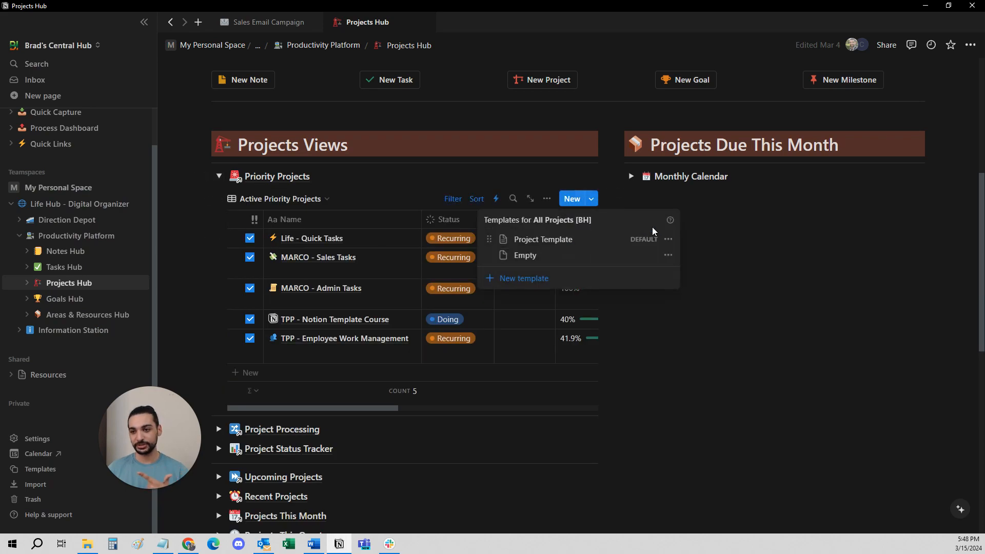
left_click(668, 239)
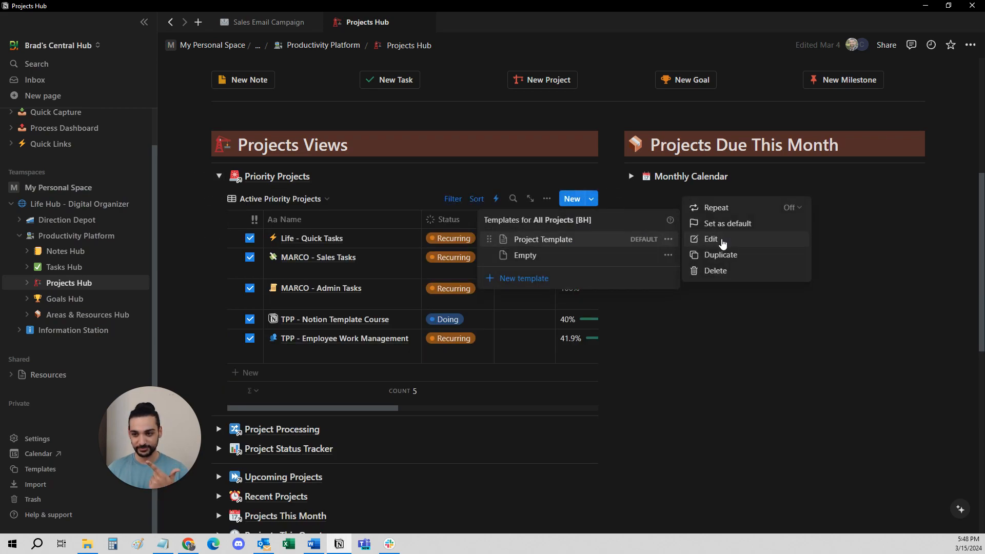
left_click(722, 241)
Examine the Project Template's layout, expanding Open Tasks under Project Tasks to see its task view.
scroll(462, 308, "down", 15)
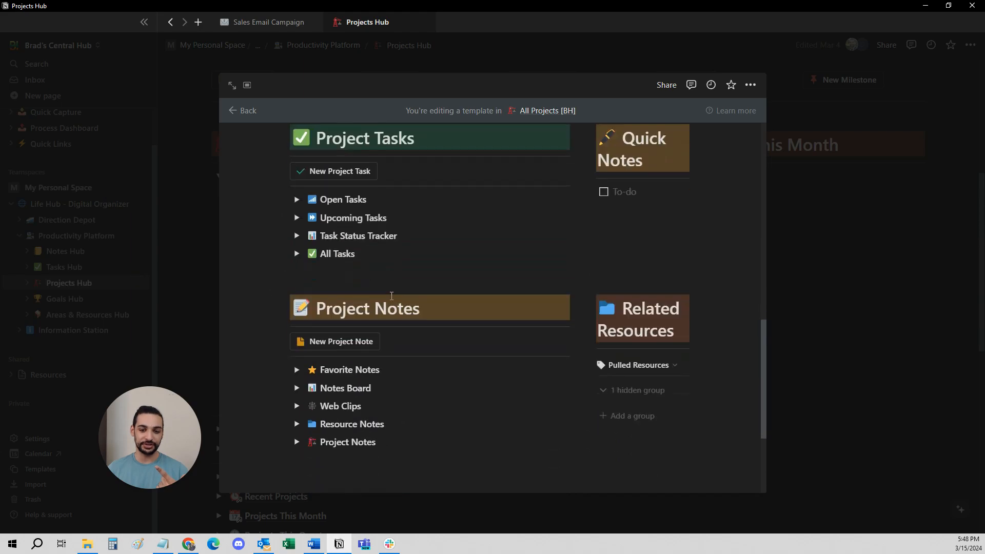
left_click(292, 199)
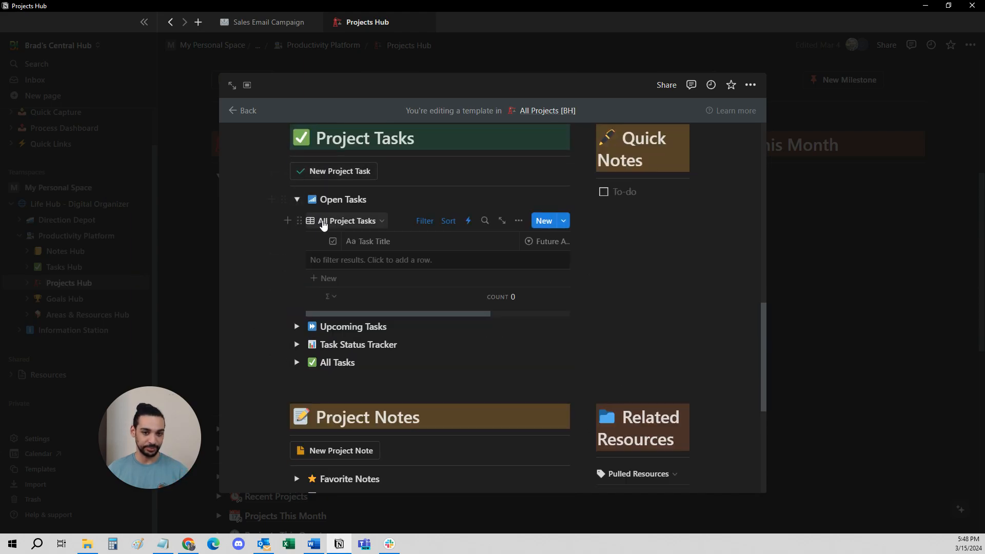
scroll(398, 268, "up", 7)
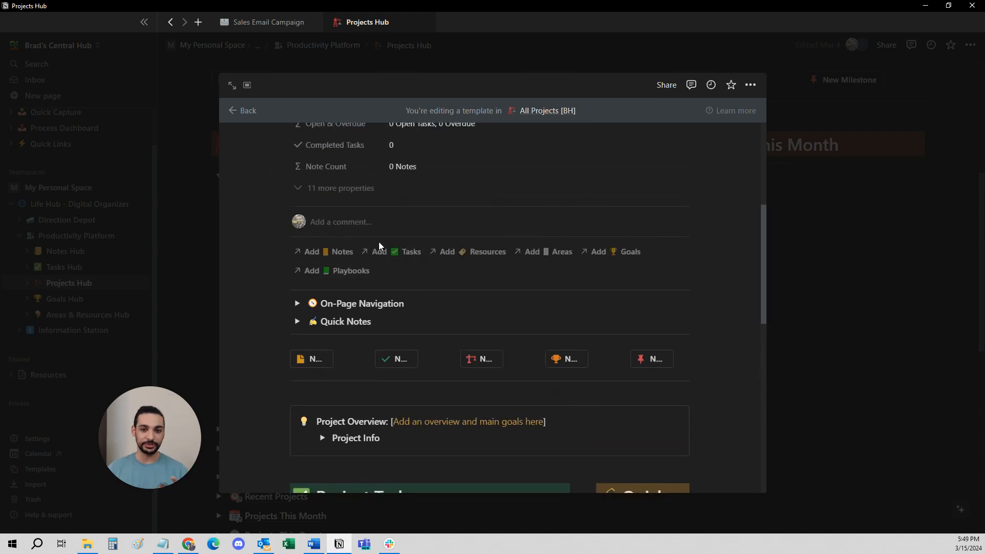
Back in the New Email Campaign button's configuration, review the actions adding the project page and the Import Email List task.
left_click(274, 23)
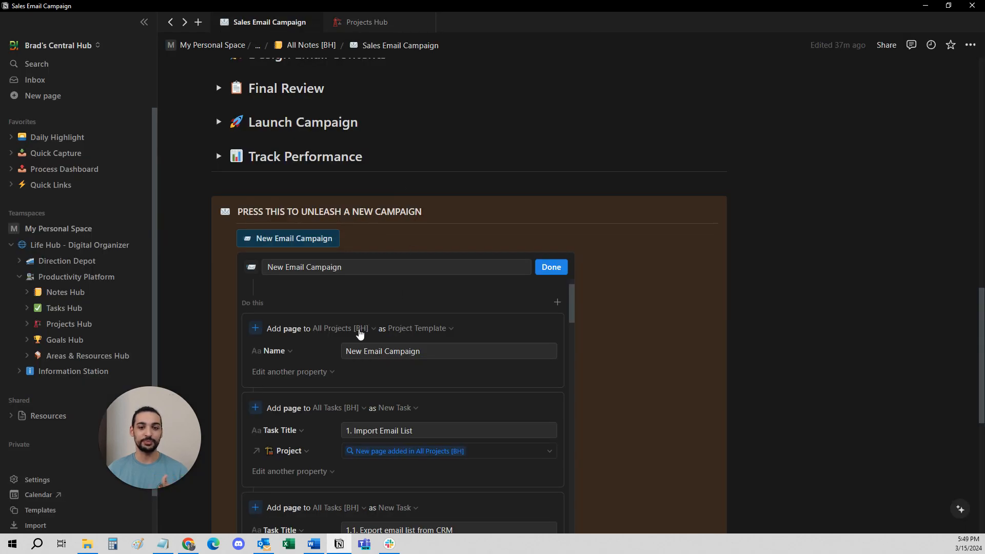
scroll(365, 348, "down", 2)
scroll(336, 349, "up", 4)
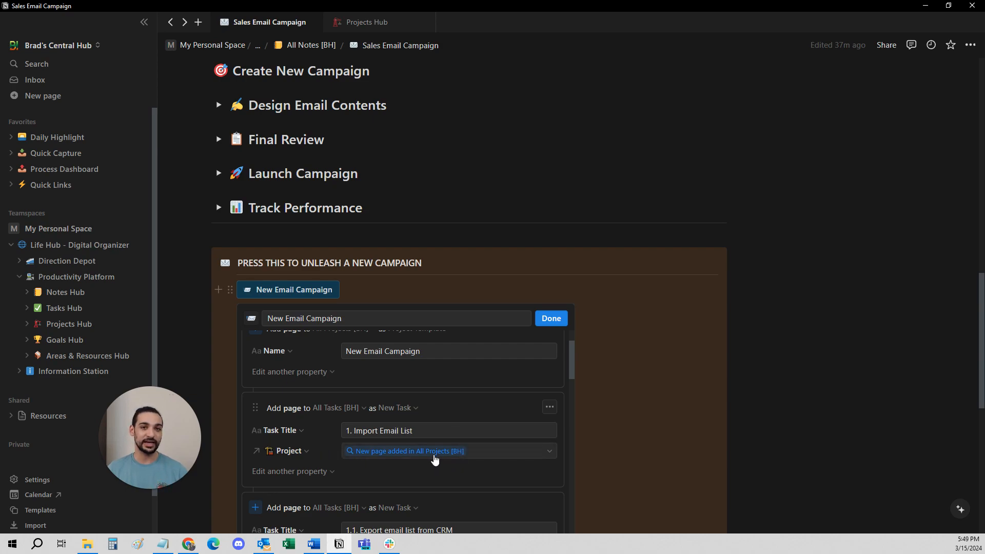
scroll(435, 461, "down", 3)
scroll(414, 405, "up", 2)
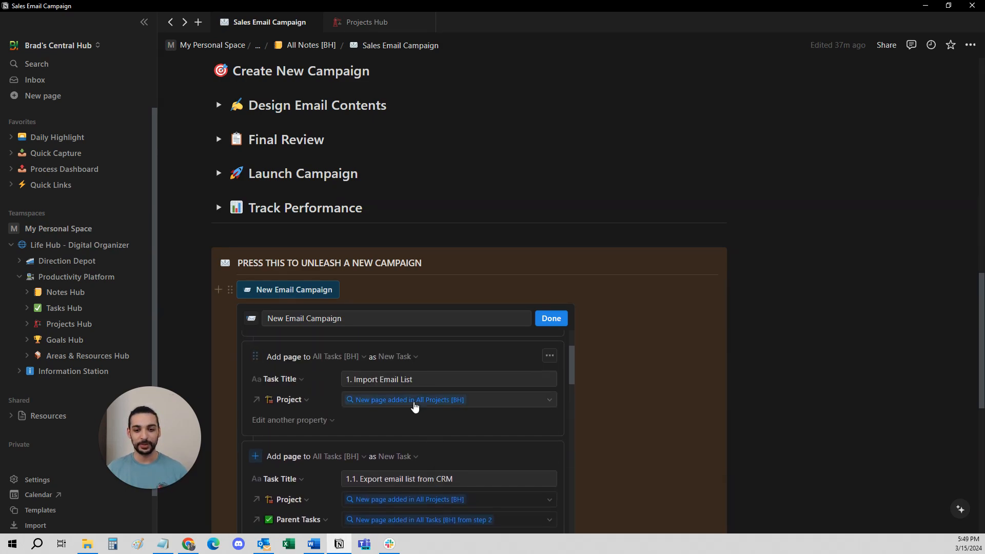
scroll(405, 402, "down", 1)
scroll(307, 460, "down", 1)
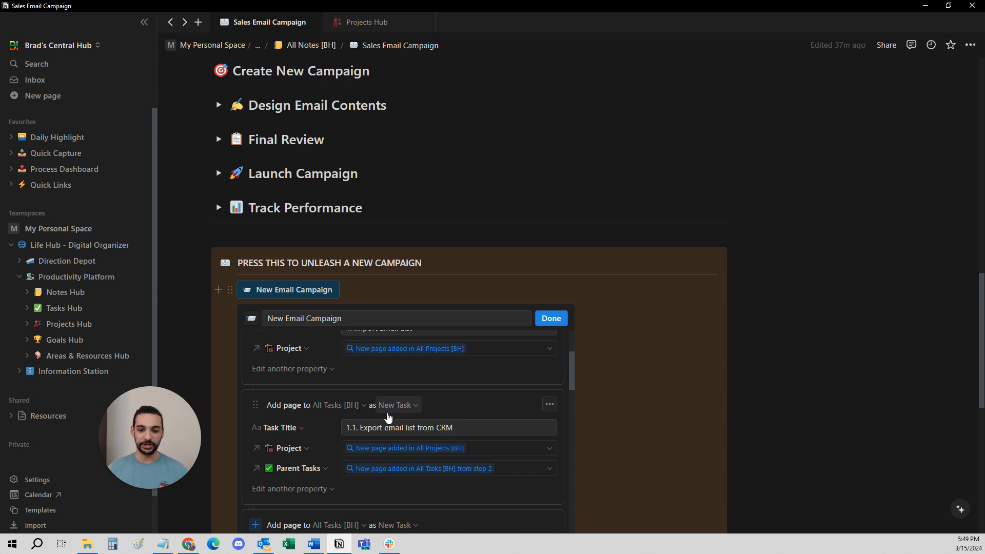
Examine how the Project and Parent Tasks relations are set for the 1.1 and 1.2 subtasks in the button's actions.
scroll(359, 425, "up", 2)
scroll(287, 451, "down", 3)
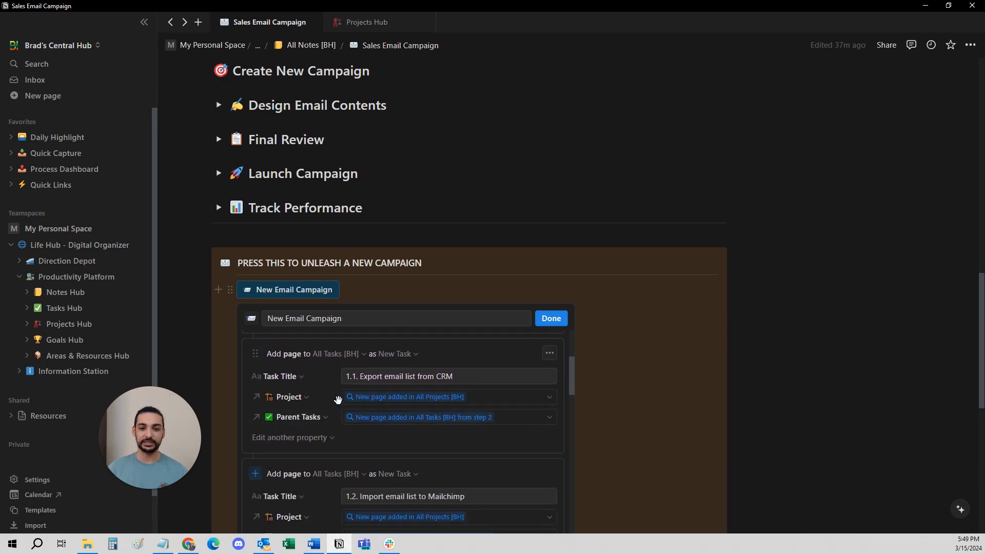
scroll(336, 429, "up", 3)
scroll(390, 429, "down", 3)
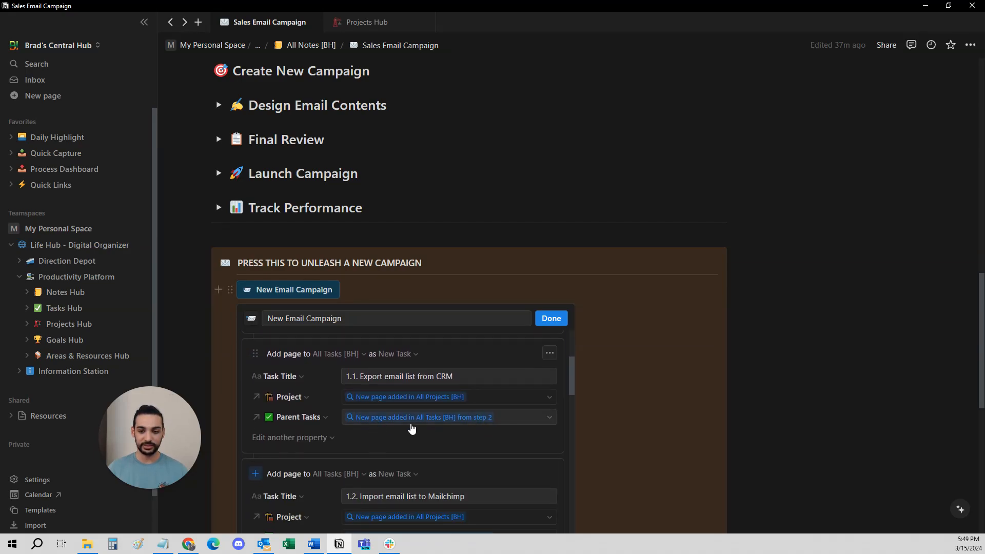
scroll(390, 431, "down", 2)
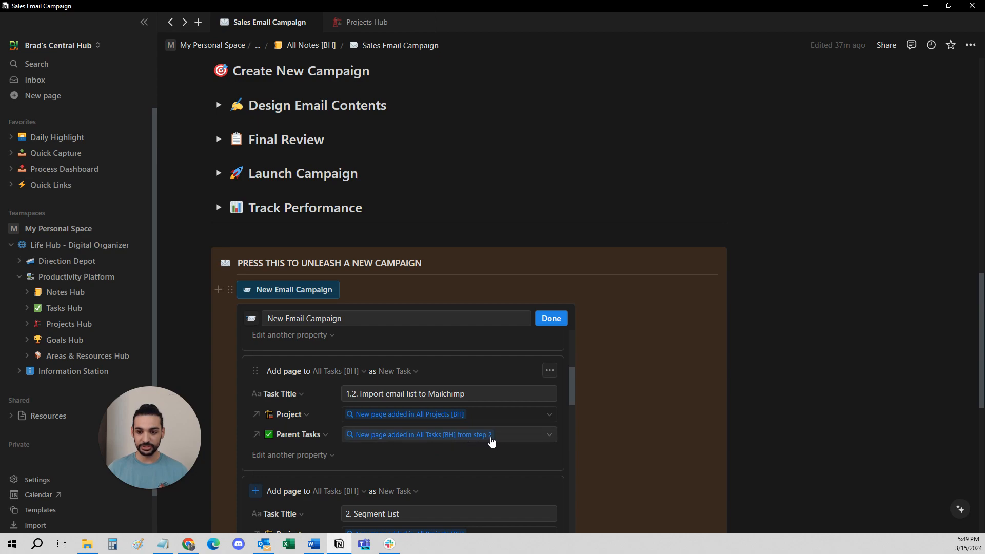
Examine how the Import Email List, Segment List and Create New Campaign tasks and their subtasks link to the project and parent tasks.
scroll(482, 436, "up", 2)
scroll(467, 429, "up", 2)
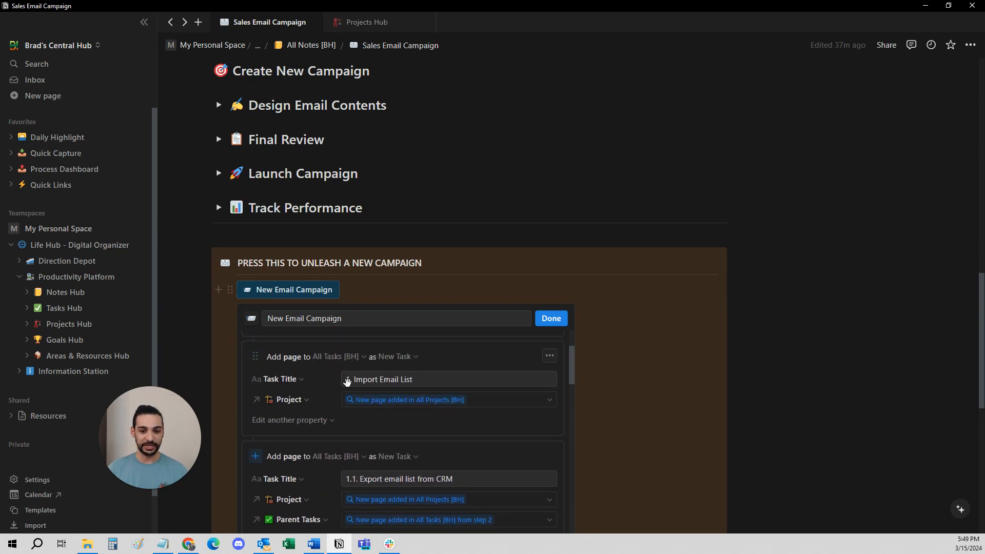
scroll(349, 383, "down", 5)
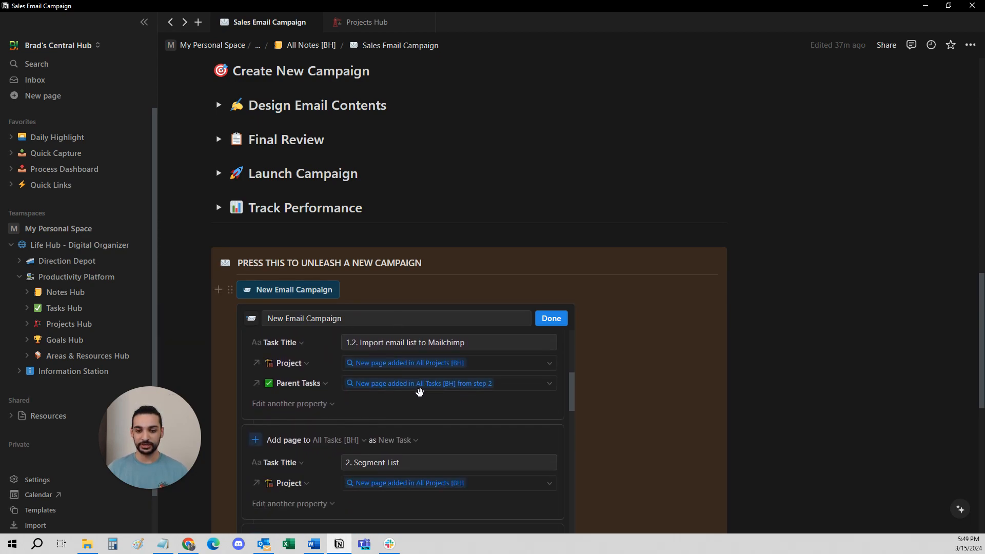
scroll(431, 415, "down", 1)
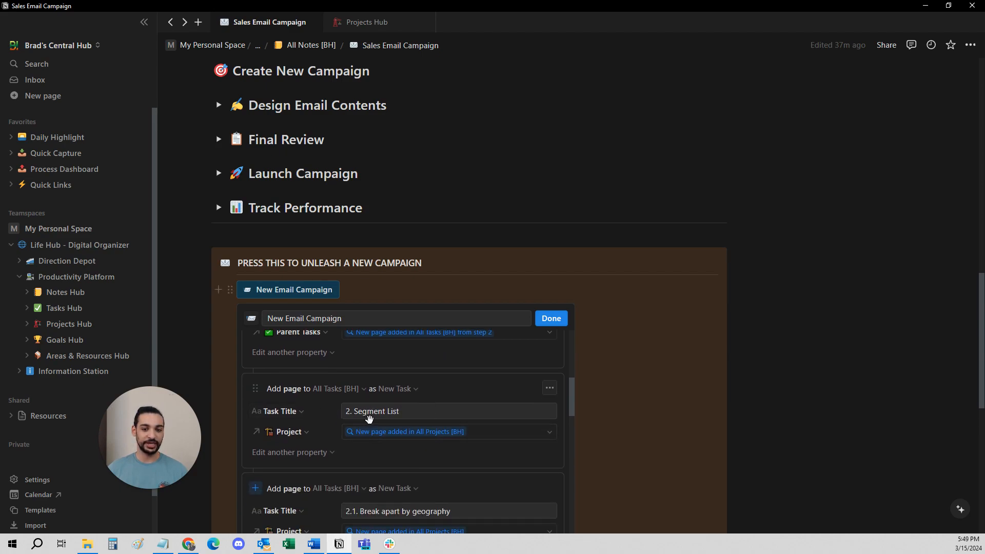
scroll(354, 405, "down", 2)
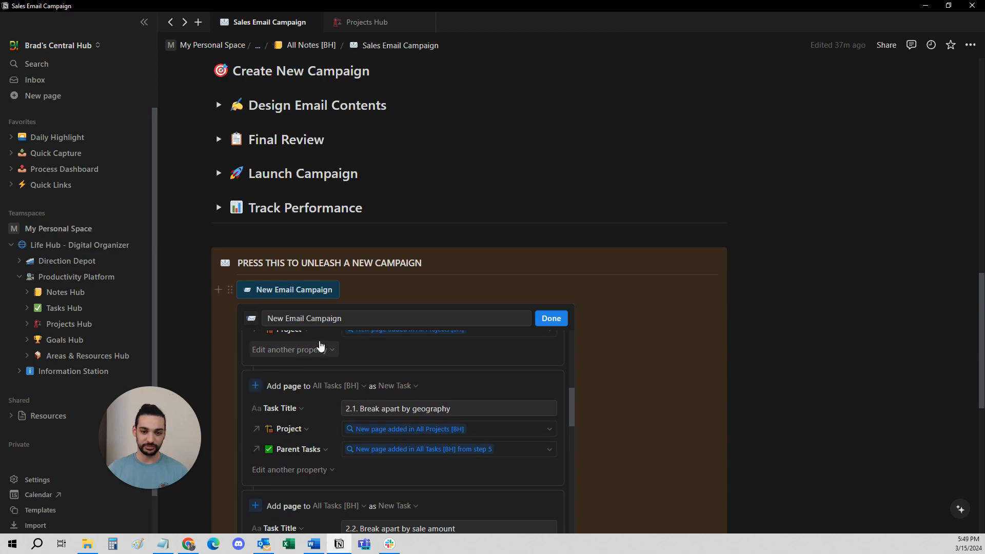
scroll(341, 356, "down", 5)
scroll(315, 394, "down", 2)
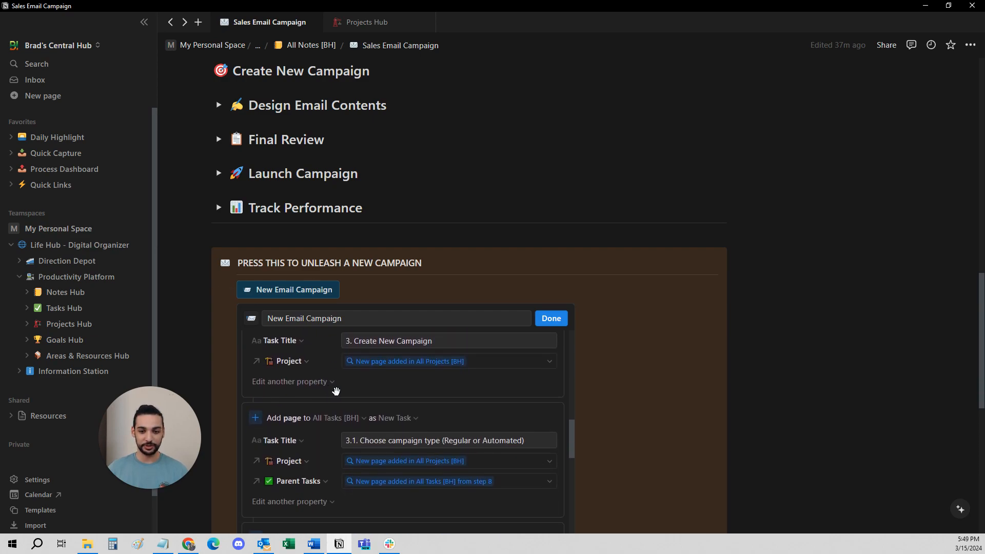
scroll(380, 390, "down", 1)
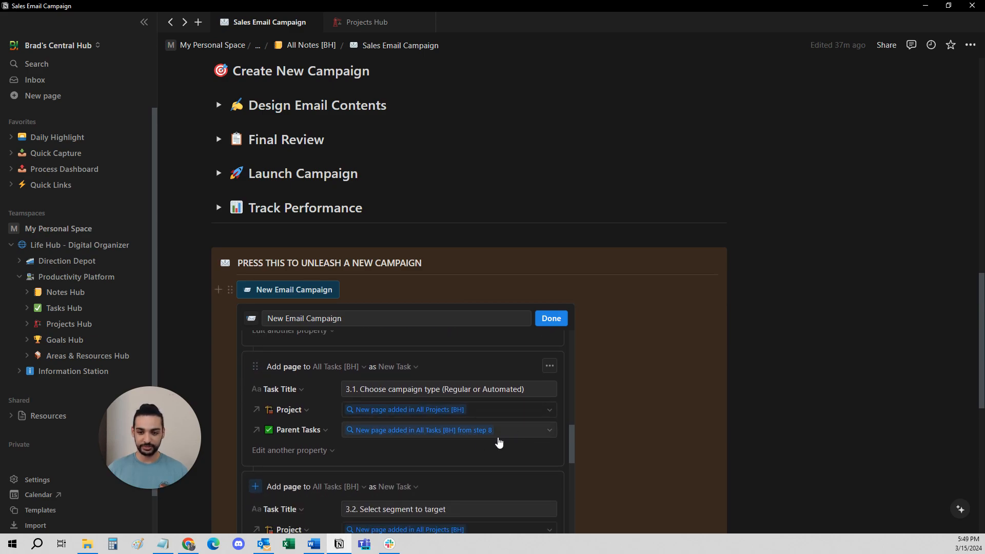
Review the actions from Design Email Contents through Track Performance, including the subtask descriptions, and close the button's configuration.
scroll(497, 441, "down", 5)
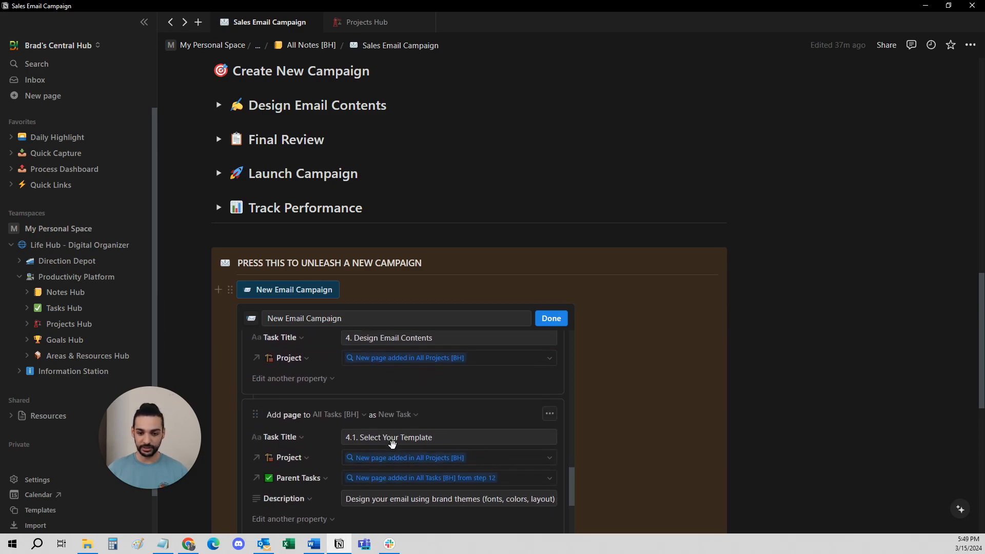
scroll(341, 386, "down", 1)
scroll(387, 392, "up", 2)
scroll(461, 402, "down", 1)
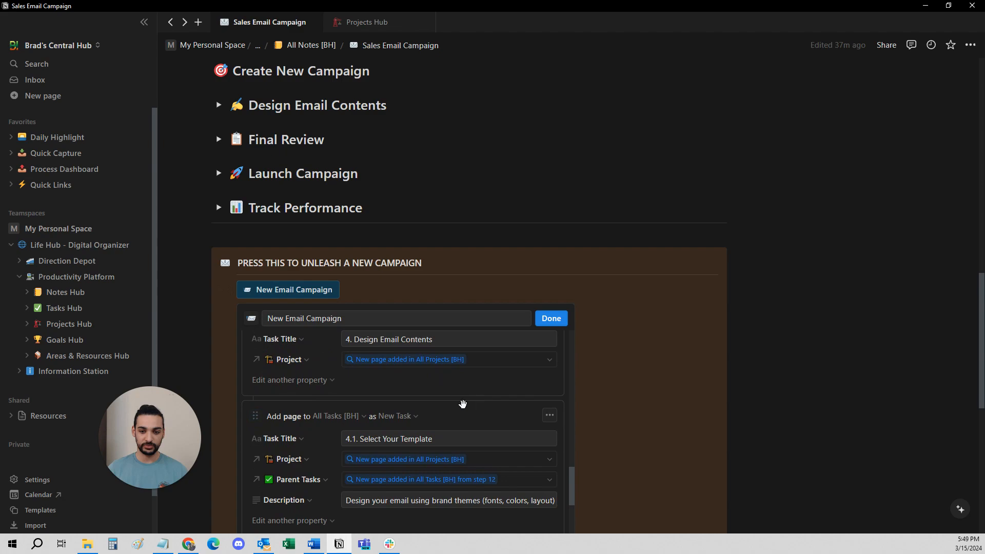
scroll(379, 371, "down", 1)
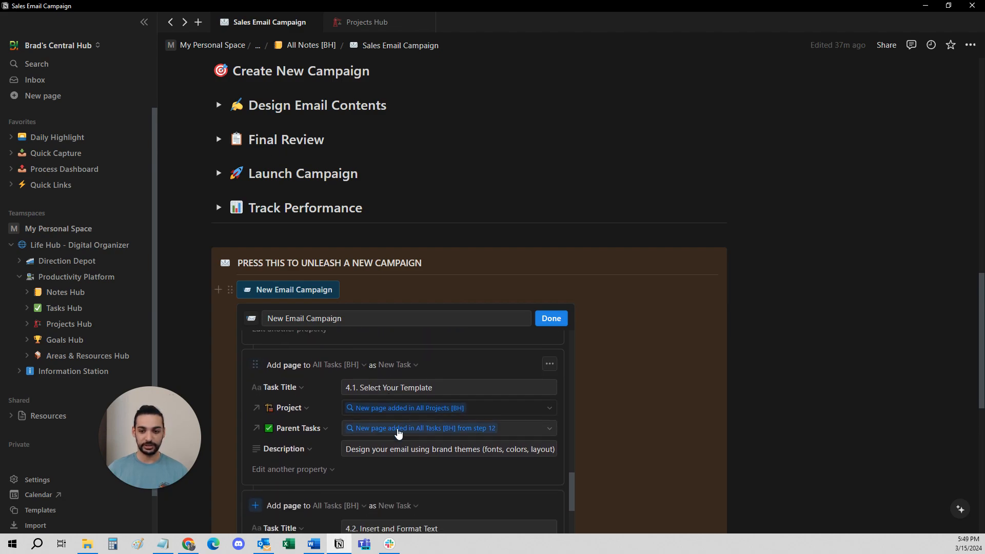
scroll(409, 439, "down", 2)
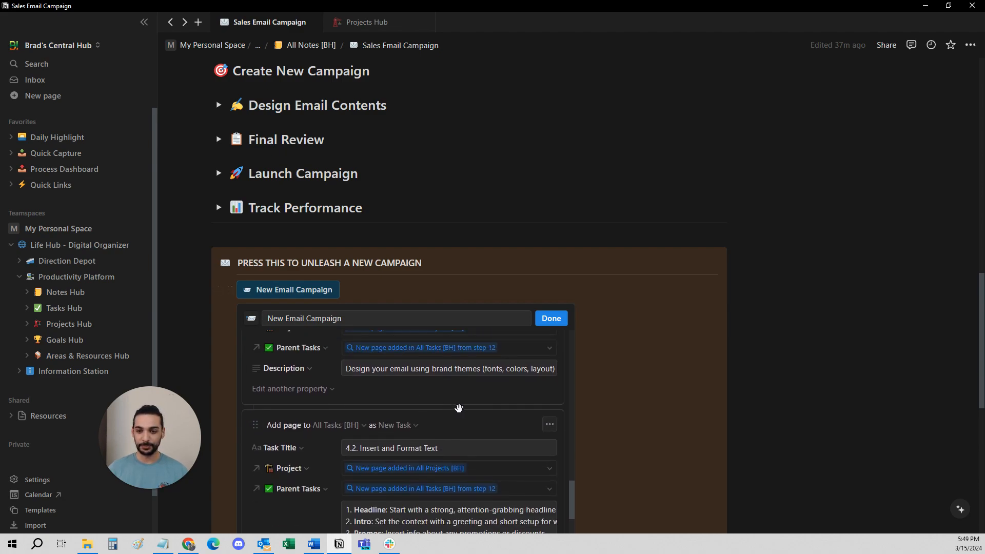
scroll(372, 404, "up", 1)
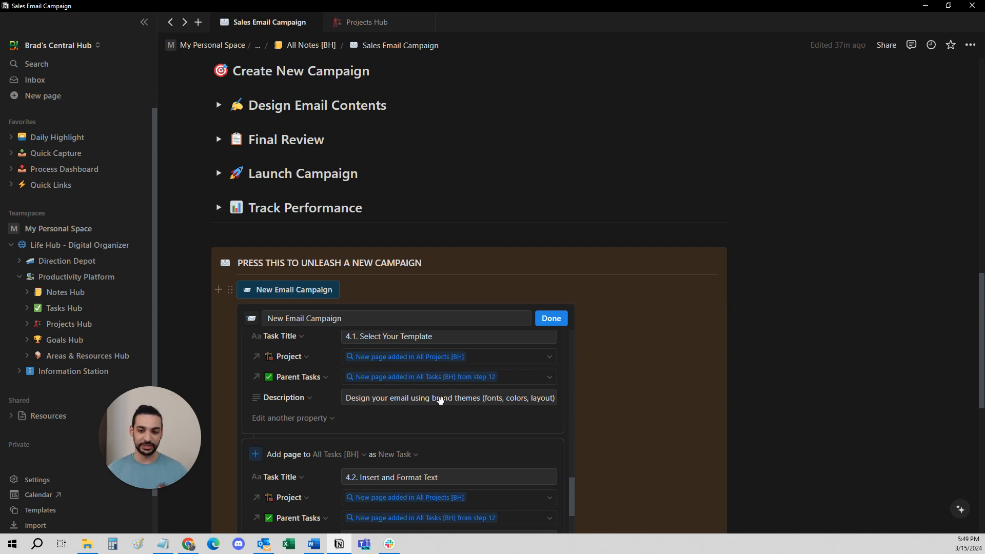
scroll(440, 400, "down", 6)
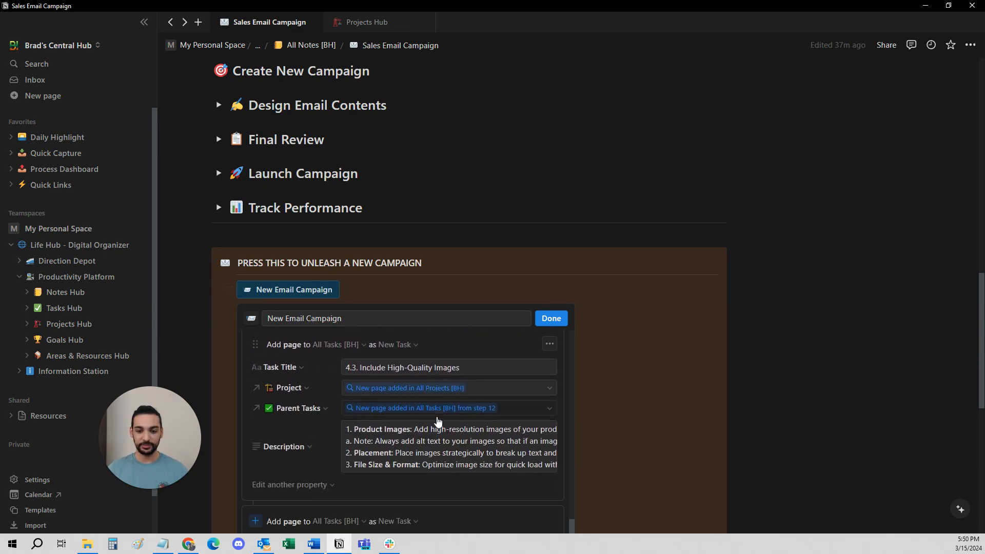
scroll(438, 421, "down", 15)
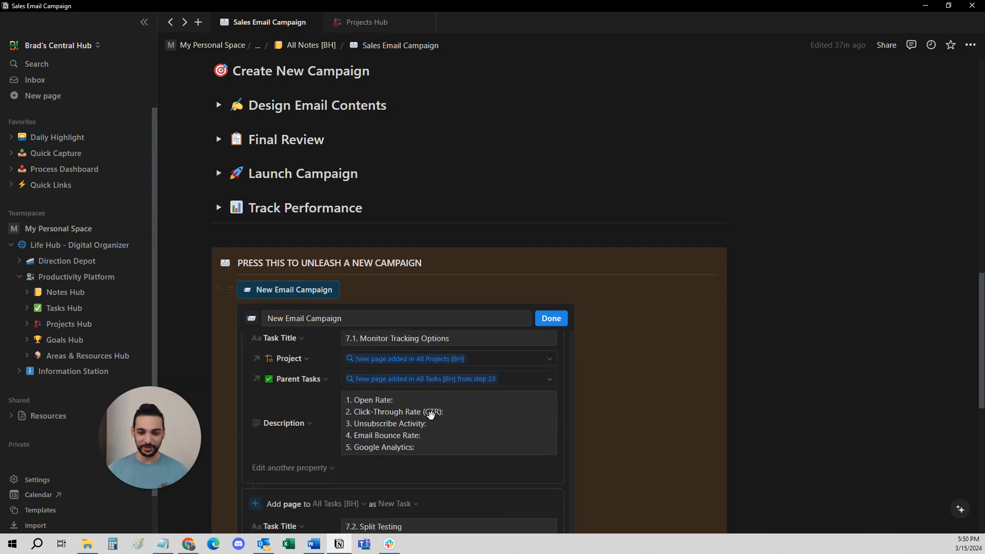
left_click(553, 321)
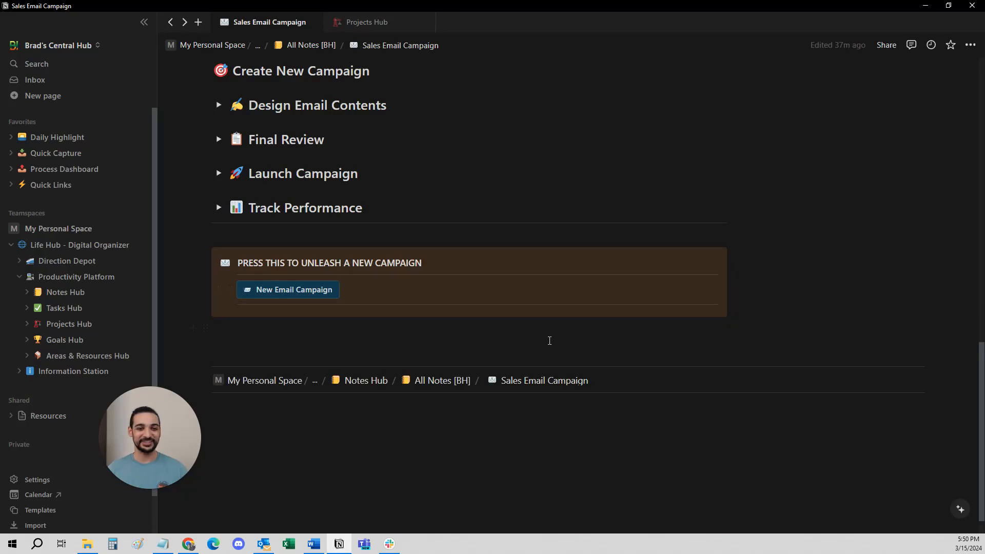
Return to the generated New Email Campaign project page, expand Open Tasks under Project Tasks, and check the project's task count properties.
left_click(184, 22)
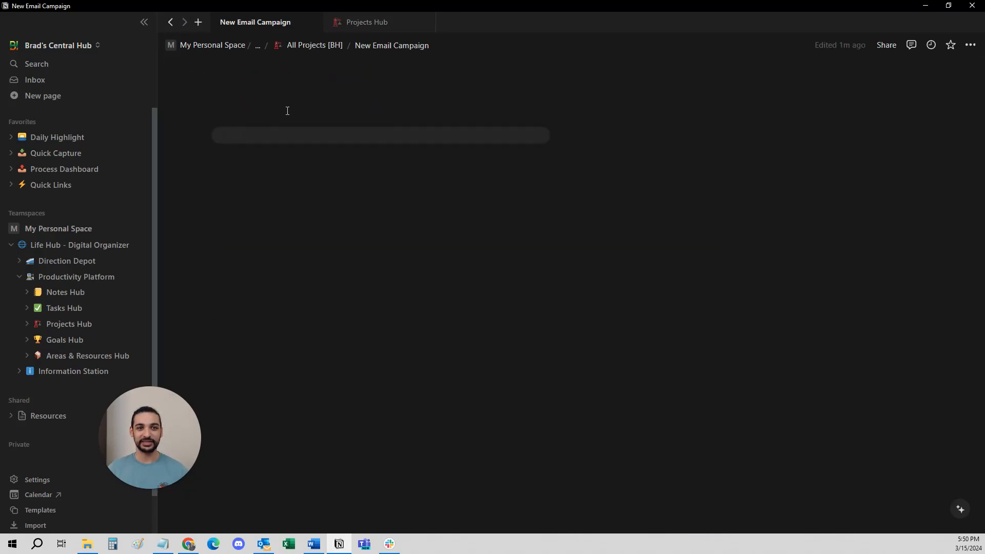
scroll(594, 325, "down", 10)
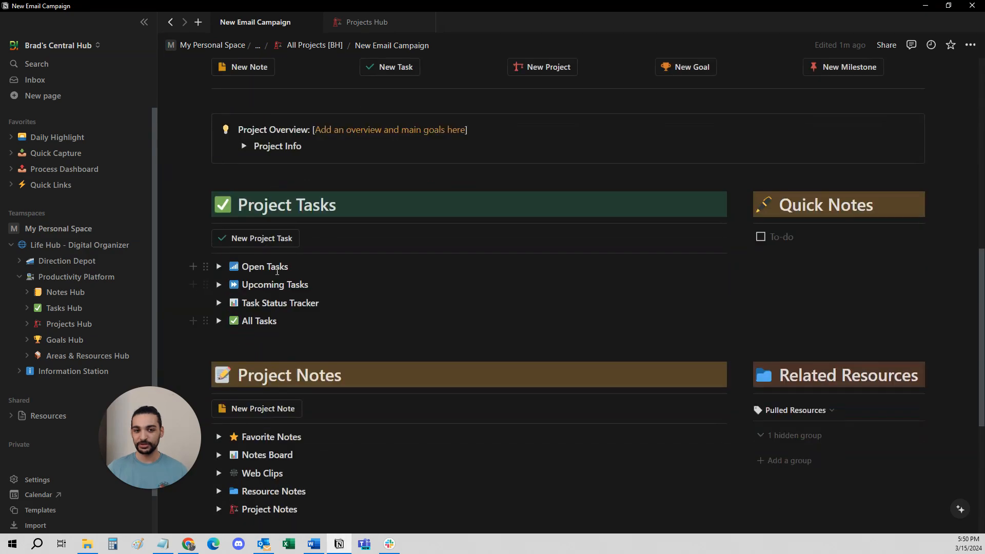
left_click(218, 267)
scroll(241, 251, "up", 6)
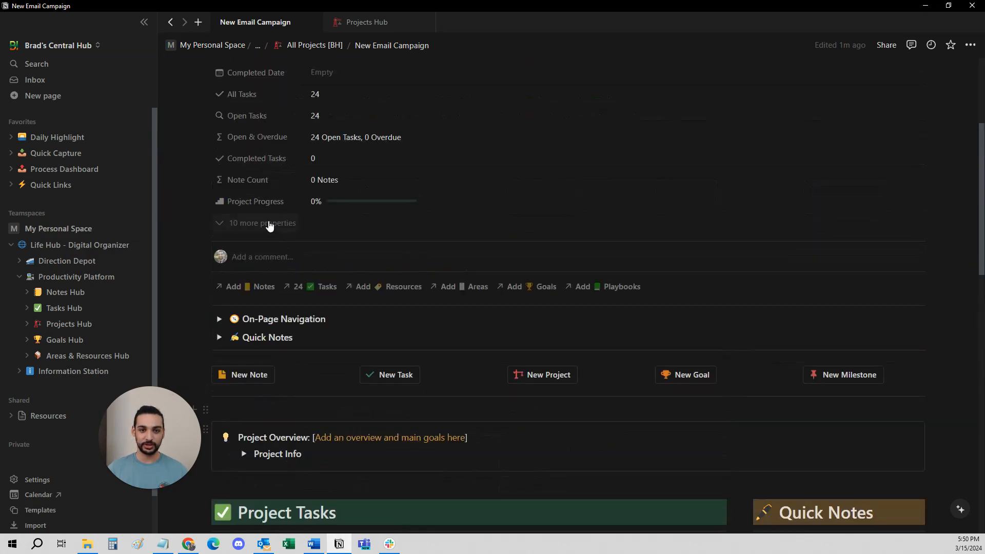
scroll(329, 208, "up", 3)
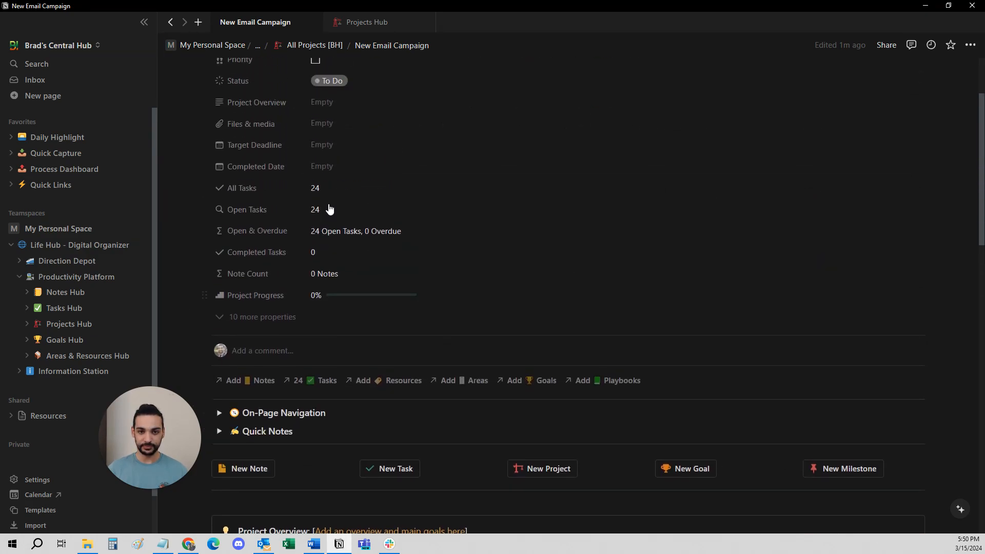
scroll(343, 310, "down", 10)
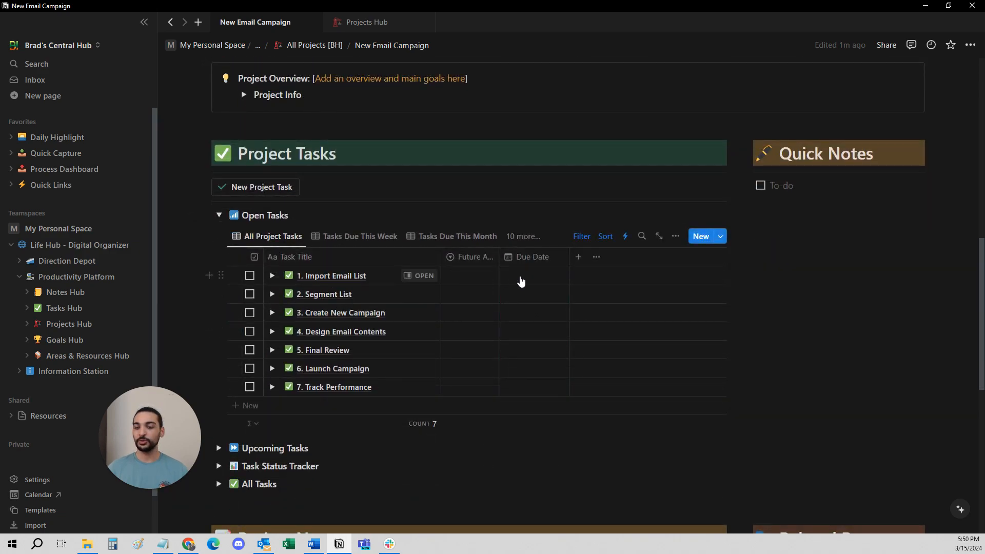
Set the due dates of Import Email List, Segment List and Create New Campaign to 03/15/2024, 03/18/2024 and 03/20/2024 respectively.
left_click(521, 280)
left_click(612, 333)
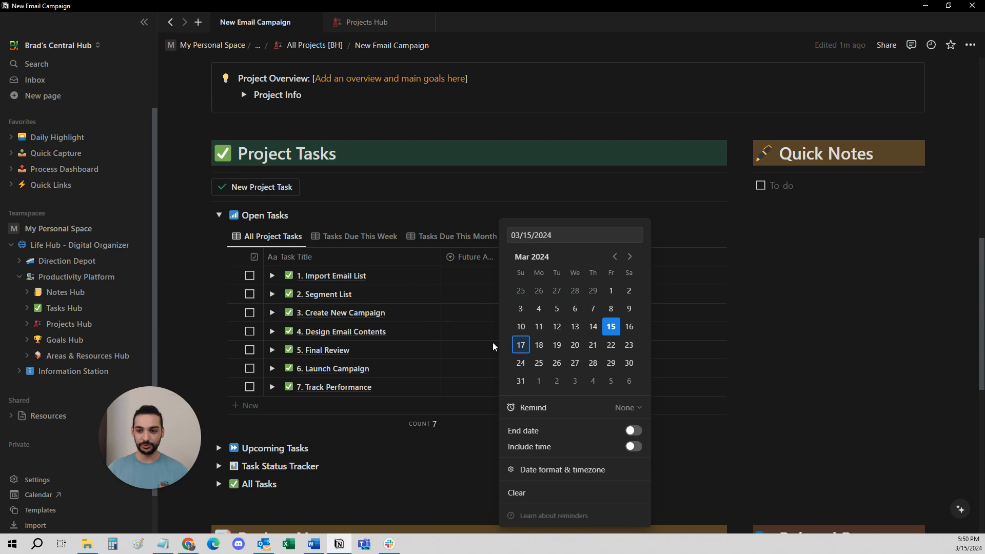
left_click(450, 294)
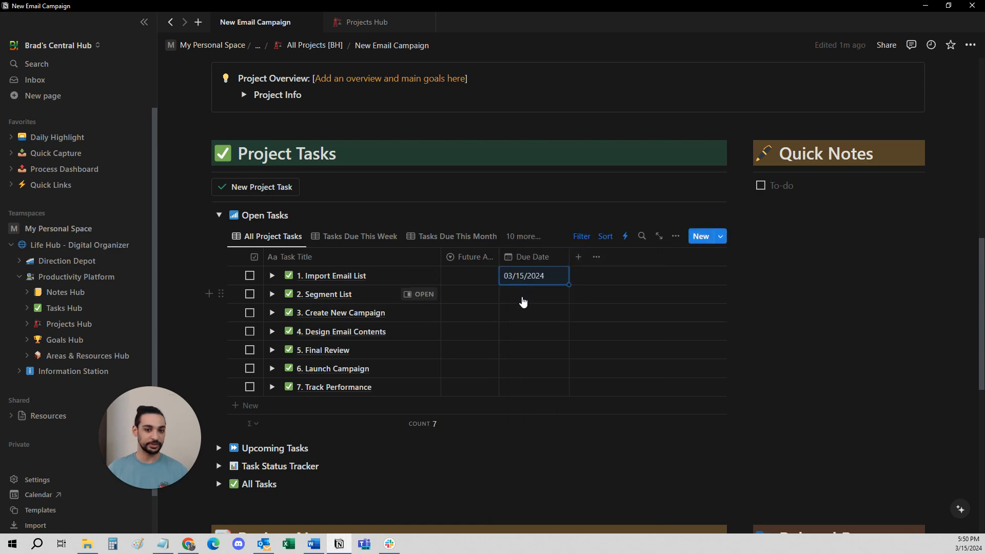
left_click(522, 302)
left_click(539, 344)
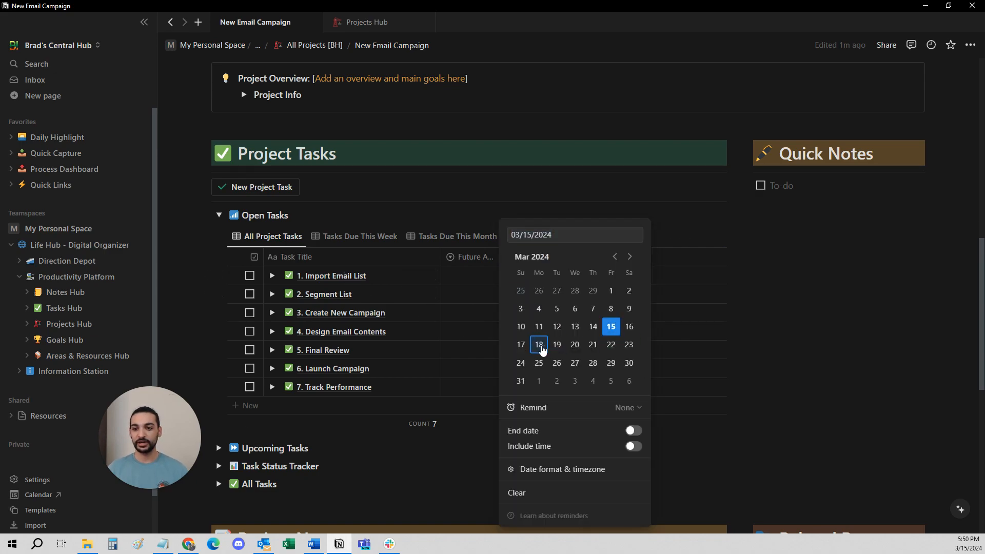
left_click(363, 331)
left_click(523, 314)
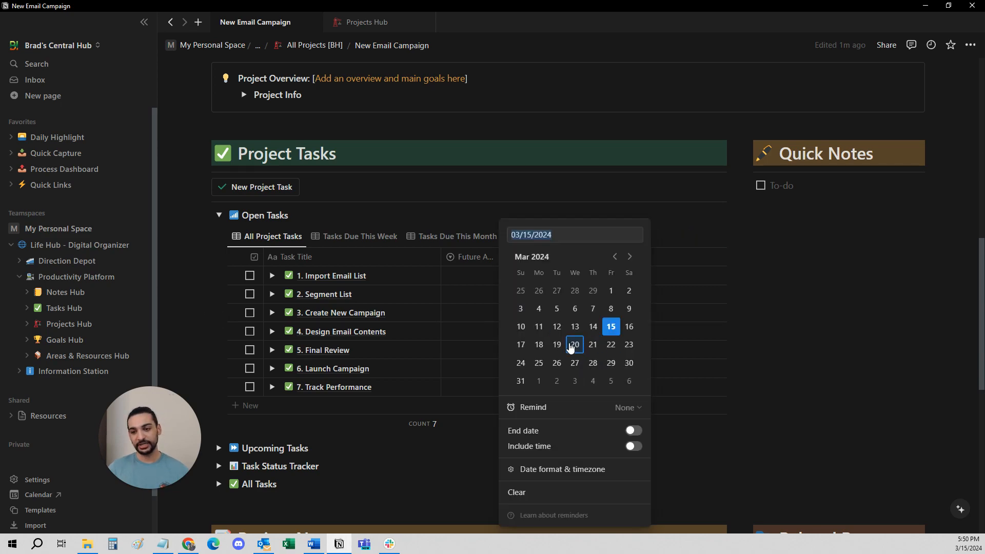
left_click(574, 345)
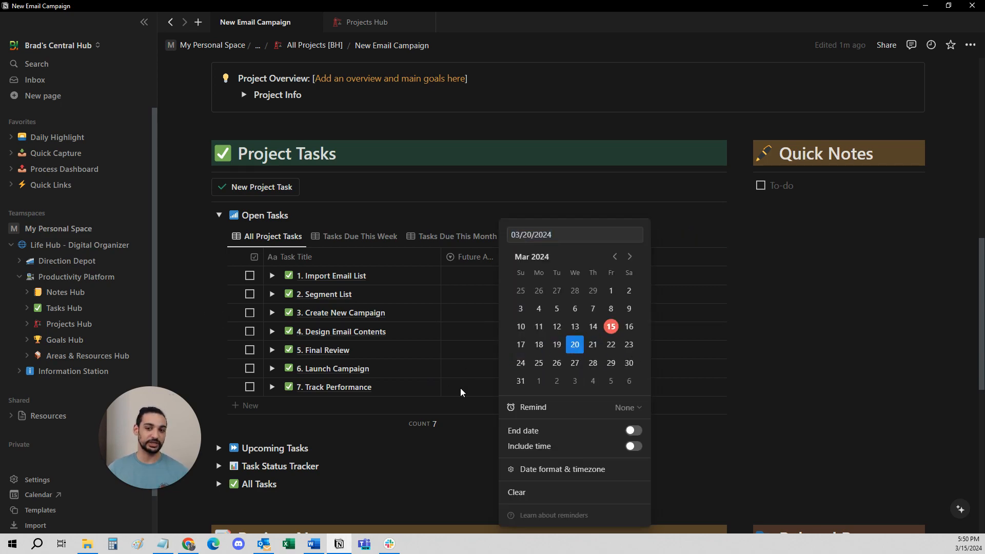
left_click(451, 398)
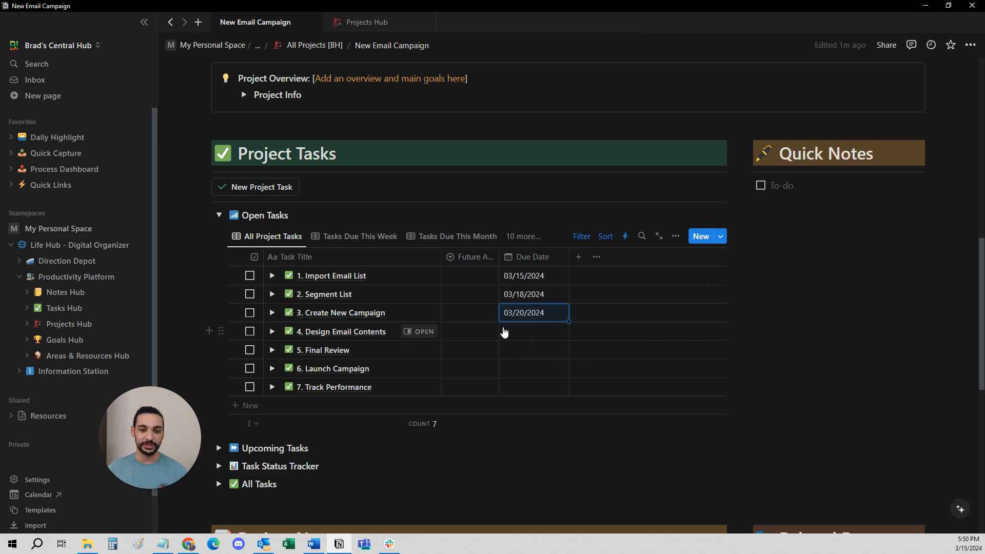
Check the subtasks of Design Email Contents, collapse them again, and set that task's due date to 03/22/2024.
left_click(272, 332)
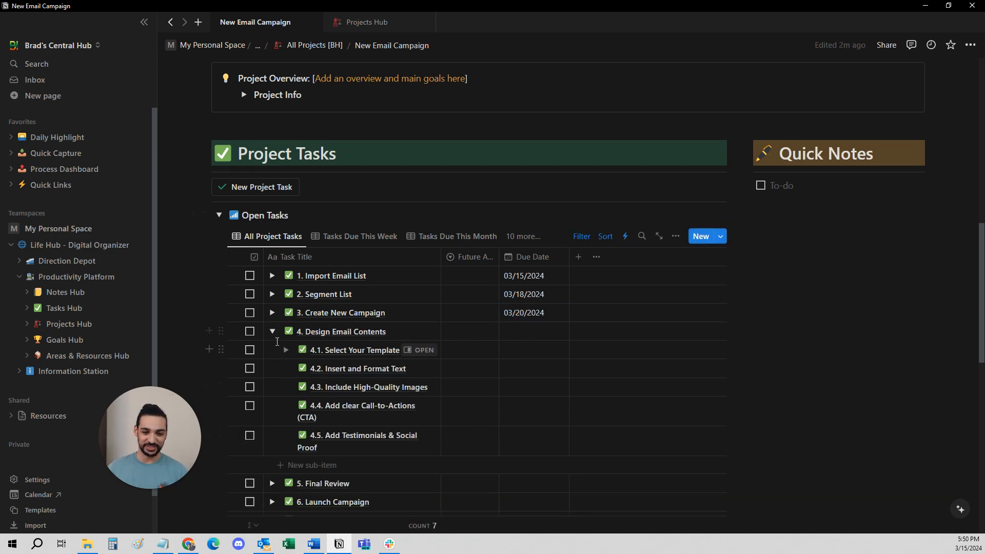
left_click(271, 332)
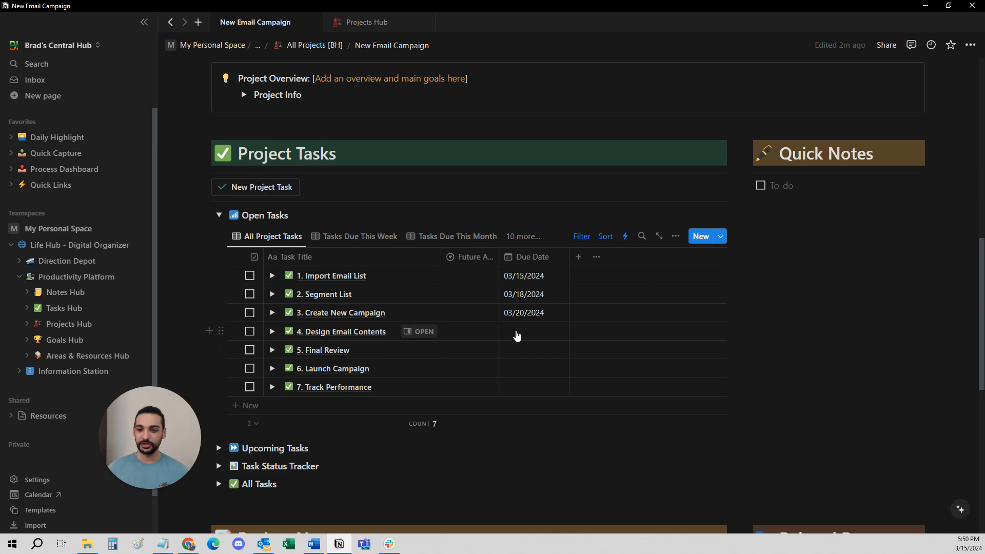
left_click(517, 332)
key("Escape")
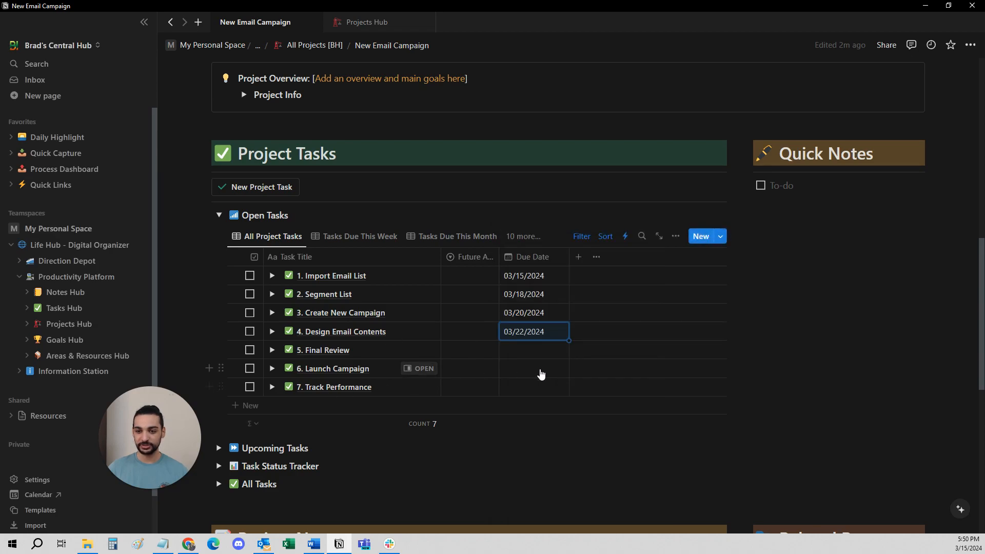
Give the New Email Campaign project page the envelope emoji as its icon.
scroll(440, 253, "up", 8)
scroll(343, 119, "up", 1)
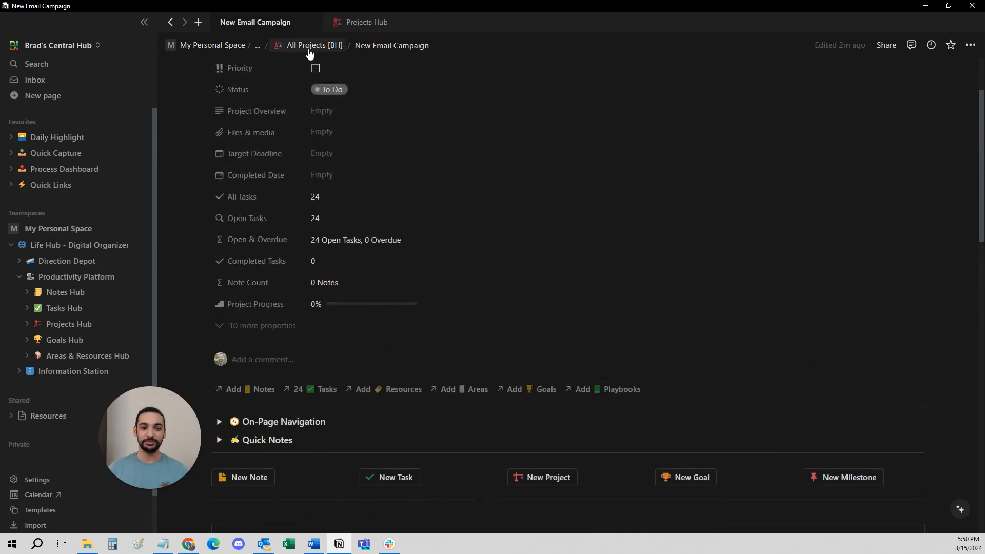
scroll(362, 354, "down", 3)
scroll(417, 270, "up", 5)
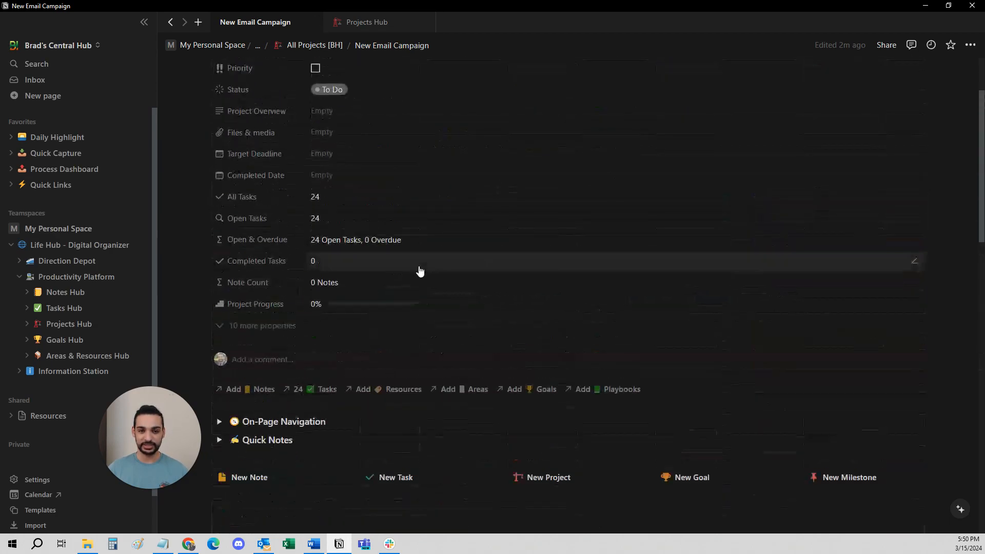
left_click(220, 114)
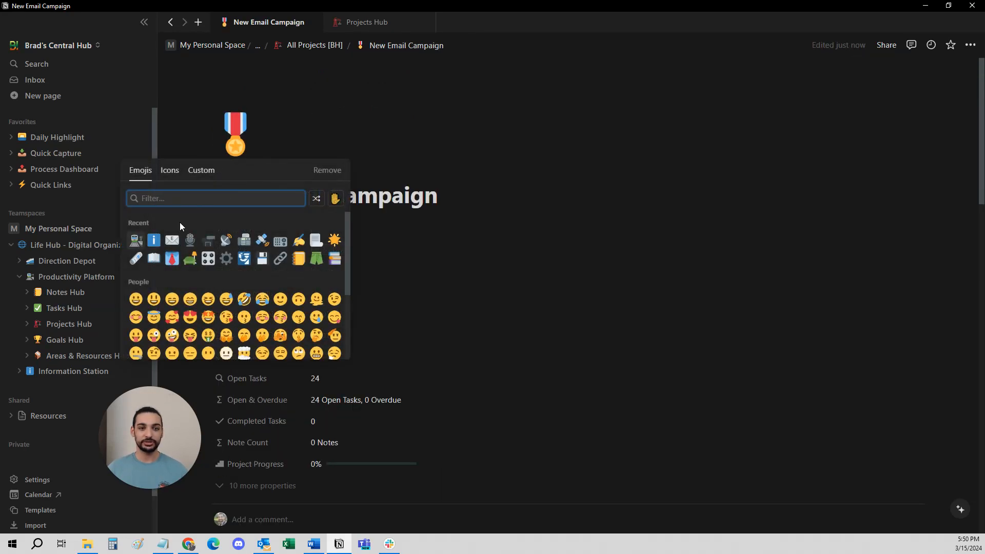
left_click(174, 245)
In the Projects Hub, close the project template, collapse Priority Projects, and briefly view the Upcoming Projects section.
left_click(370, 20)
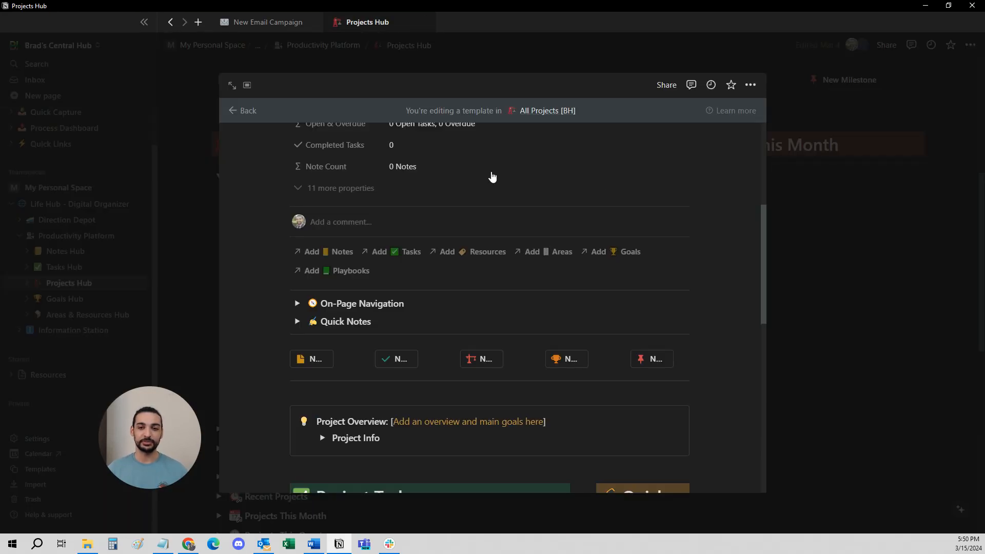
left_click(780, 220)
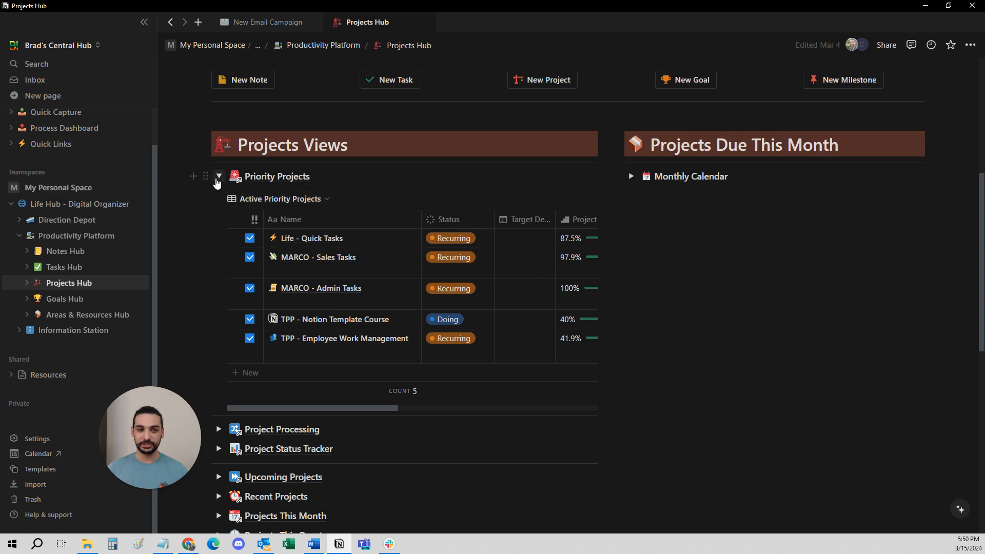
left_click(219, 176)
left_click(219, 252)
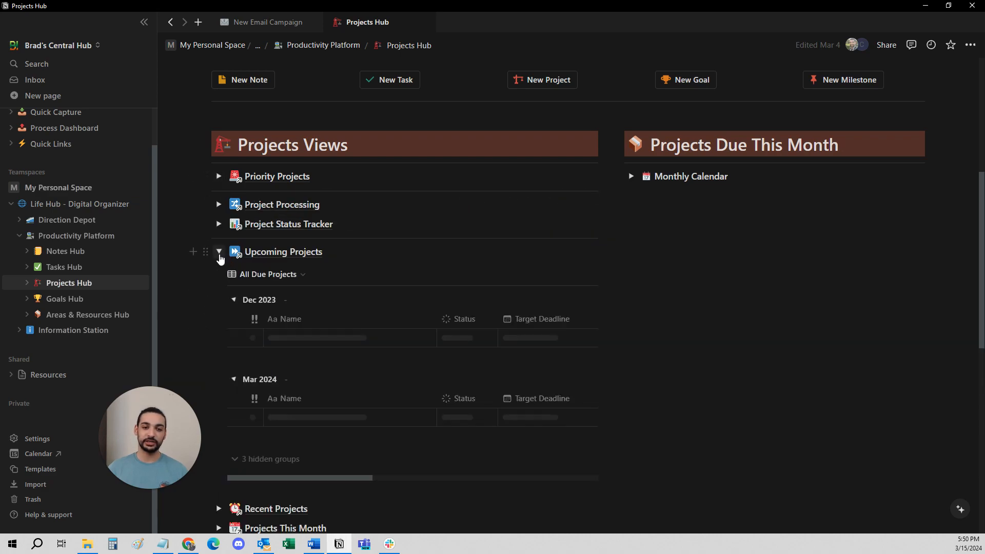
left_click(219, 254)
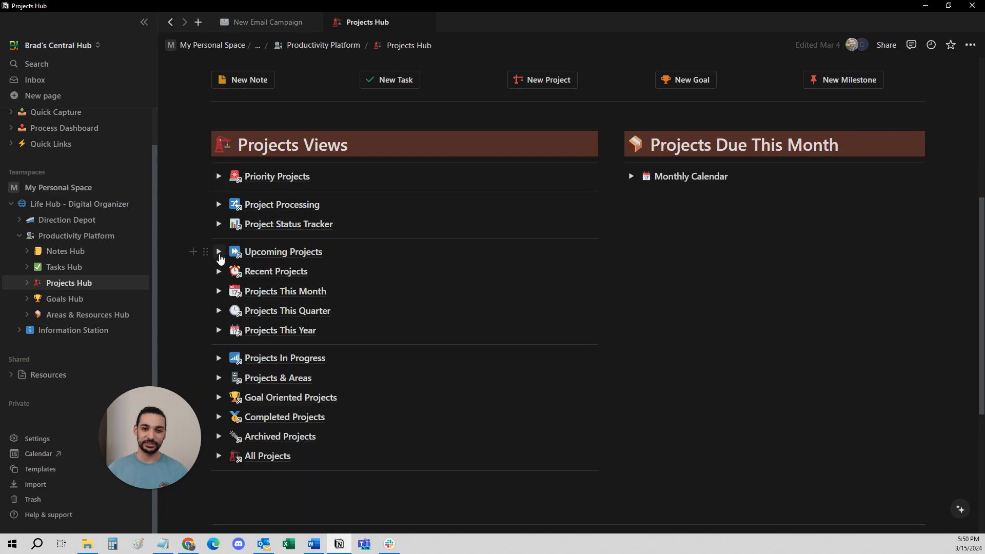
Expand the All Projects section in the Projects Hub, look over its project list, and collapse it again.
scroll(224, 408, "down", 1)
left_click(218, 406)
scroll(344, 407, "down", 3)
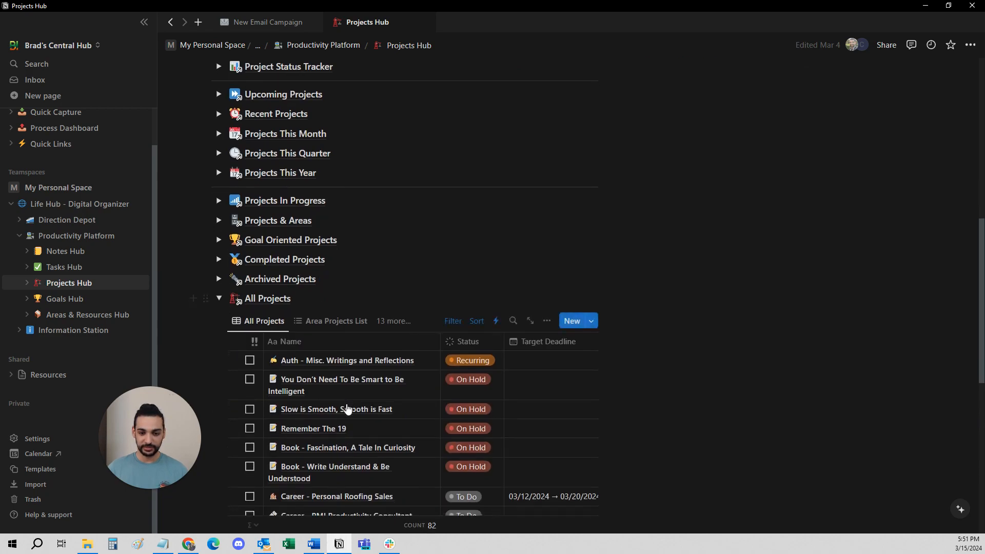
left_click(219, 254)
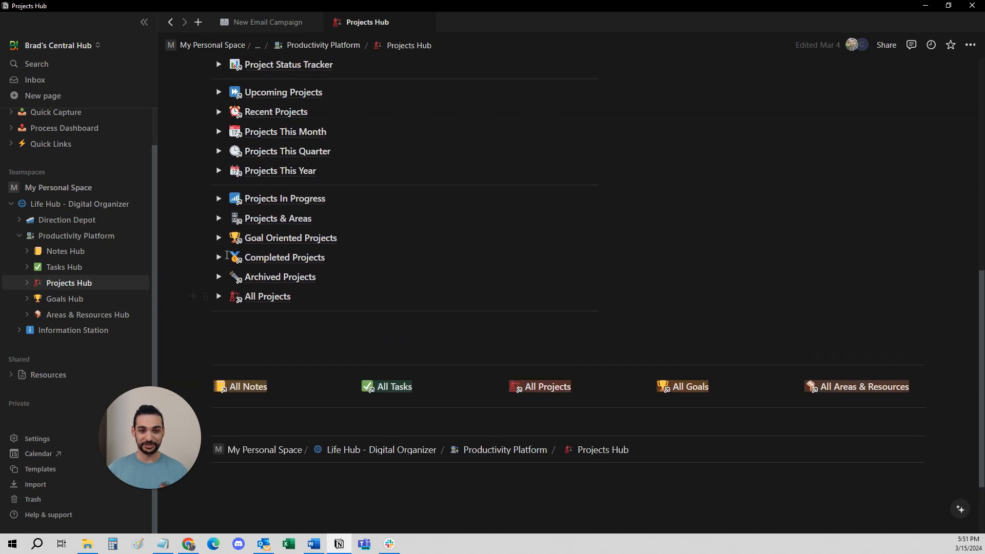
Expand the Projects In Progress section and look through its list for the New Email Campaign project.
left_click(218, 256)
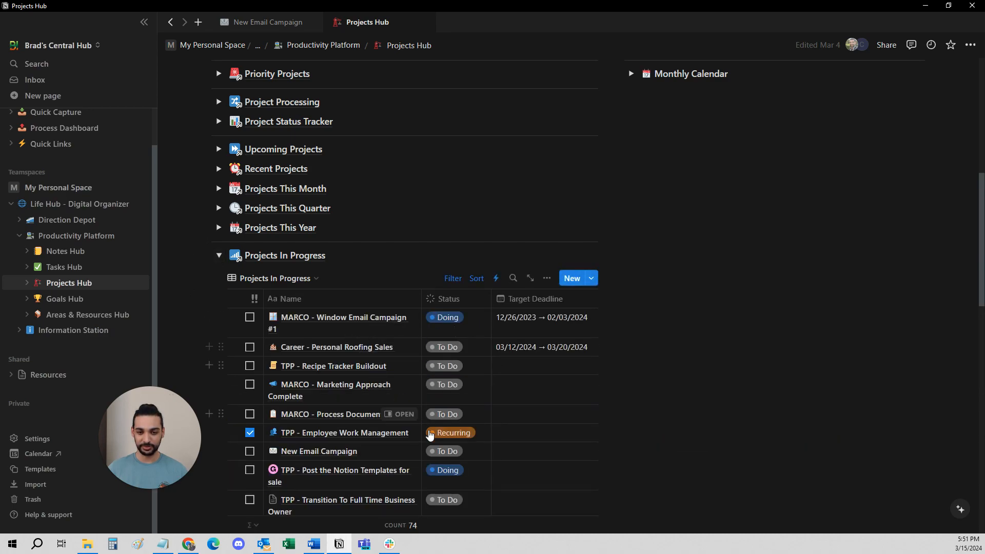
scroll(386, 461, "down", 4)
scroll(386, 460, "down", 5)
scroll(378, 438, "up", 6)
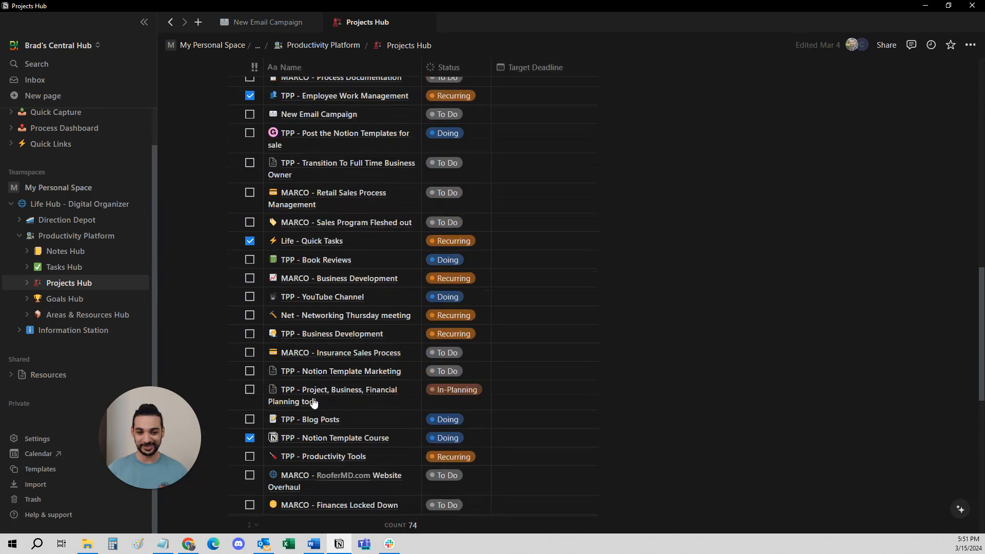
scroll(331, 395, "up", 3)
Open New Email Campaign from Projects In Progress, review its properties, close the project, and collapse the section.
left_click(406, 401)
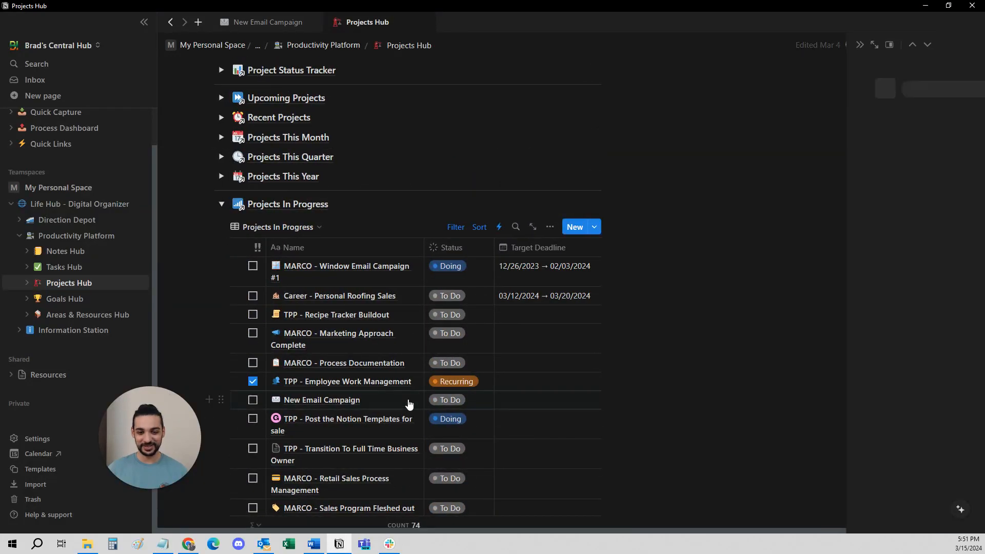
scroll(719, 200, "down", 10)
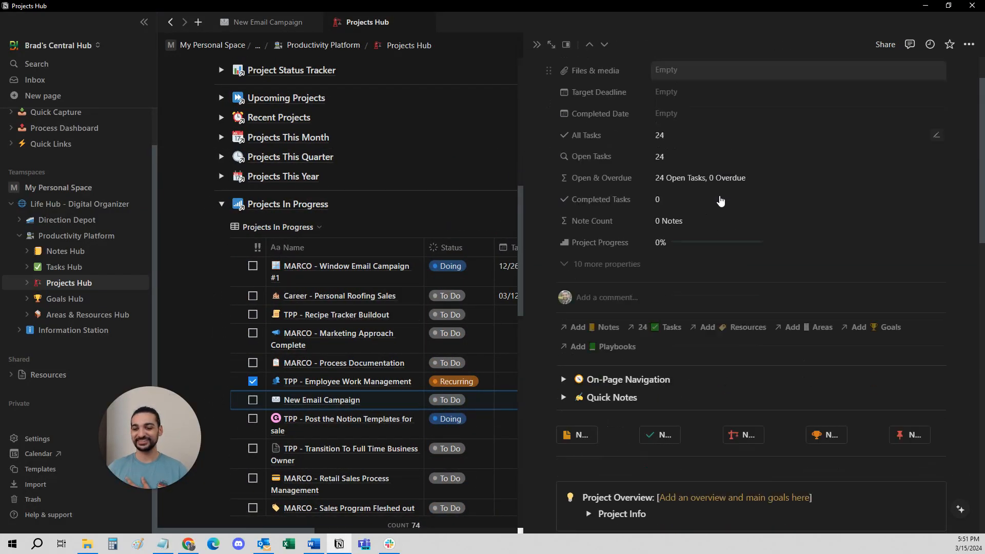
scroll(709, 297, "up", 8)
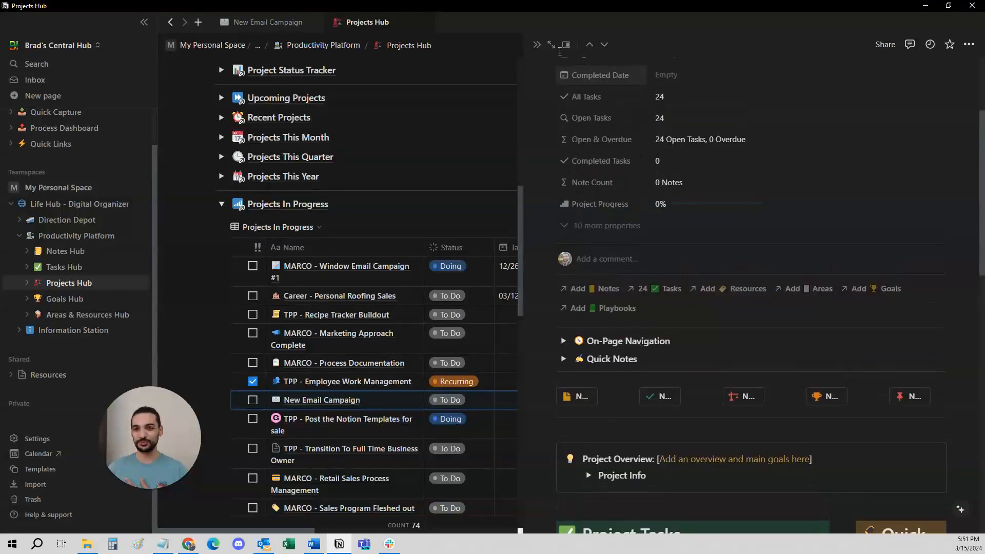
left_click(181, 263)
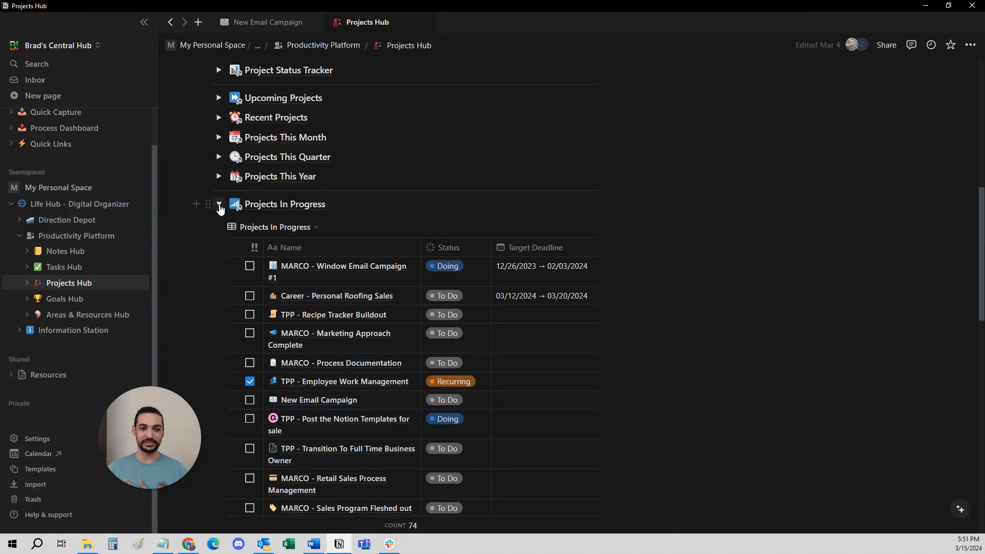
left_click(220, 206)
Expand the Project Processing section to check its Project Intake list, and collapse it again.
scroll(272, 210, "up", 7)
scroll(297, 379, "down", 2)
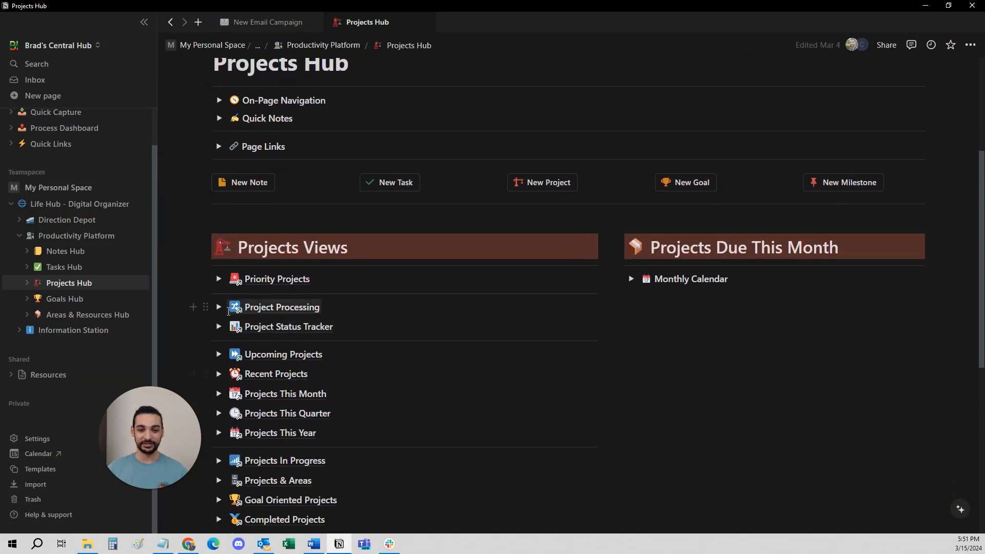
left_click(223, 309)
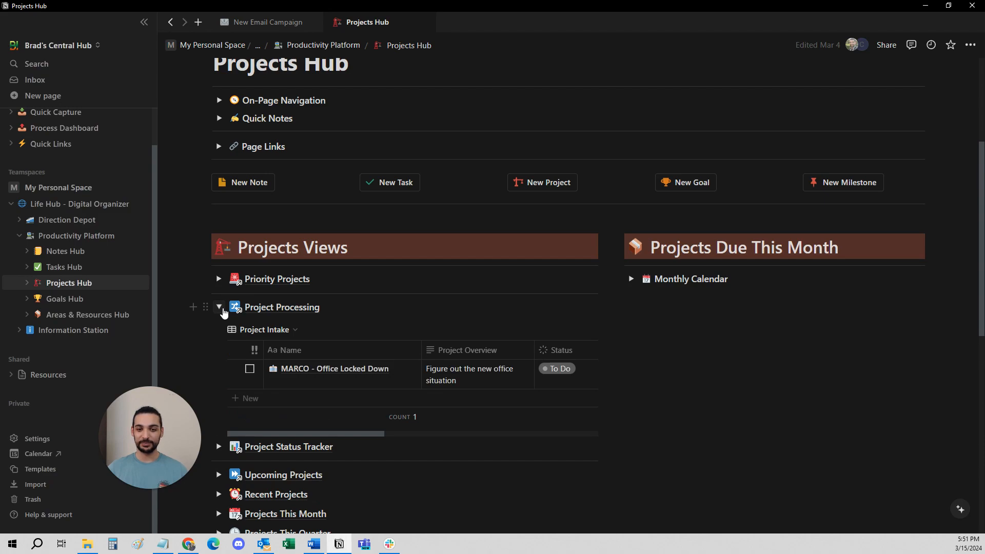
left_click(220, 308)
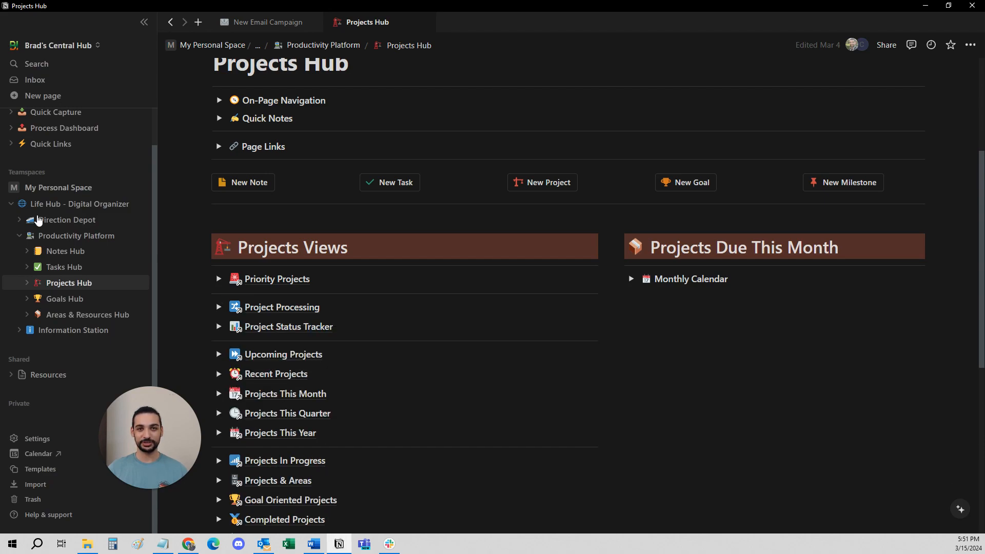
Open the New Email Campaign project with the envelope icon from Recent Projects and set its Target Deadline to 04/01/2024.
scroll(31, 226, "down", 1)
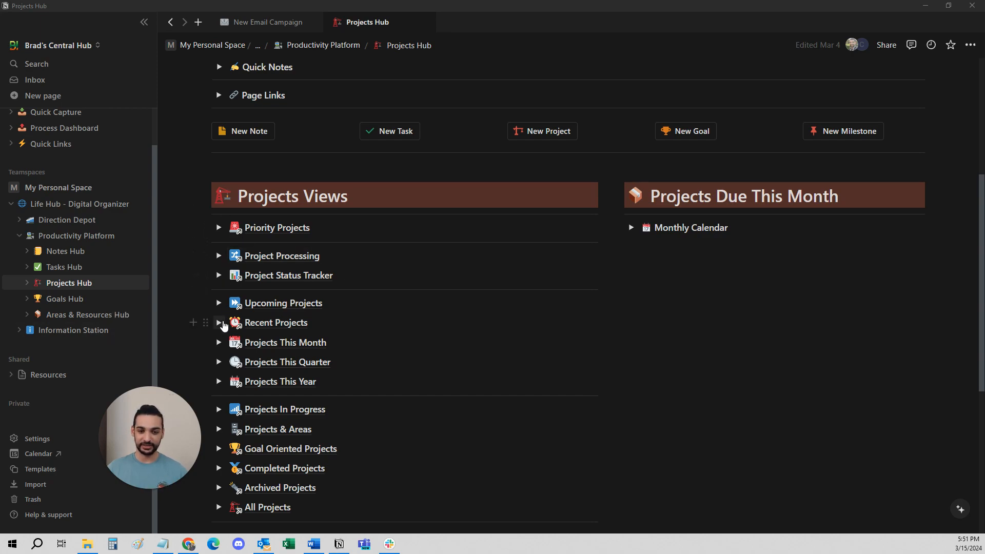
left_click(219, 322)
scroll(308, 359, "down", 1)
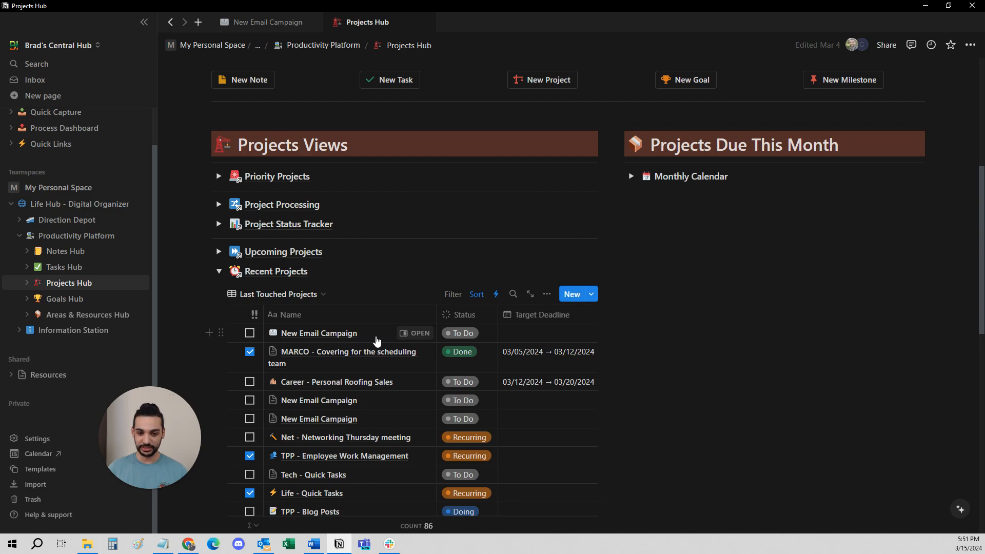
left_click(417, 333)
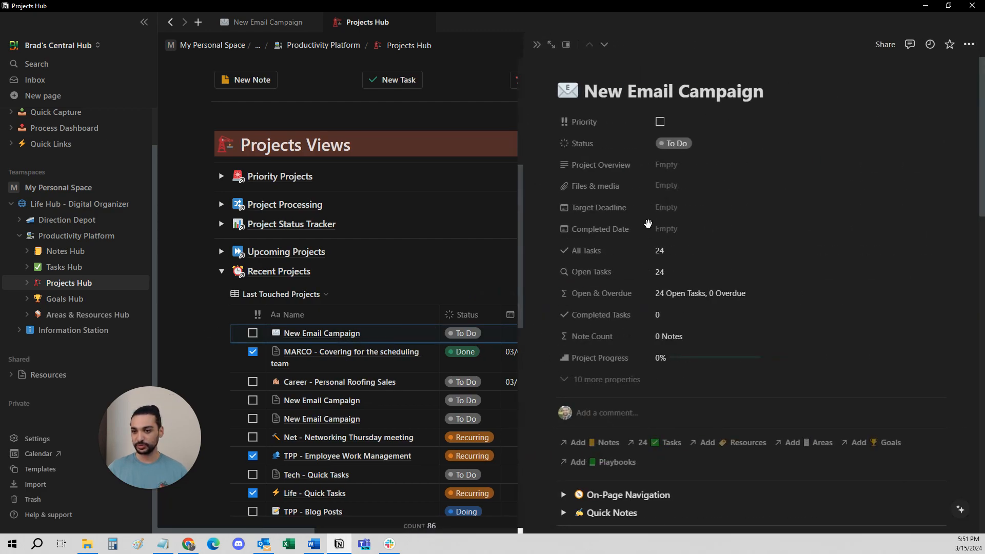
left_click(670, 207)
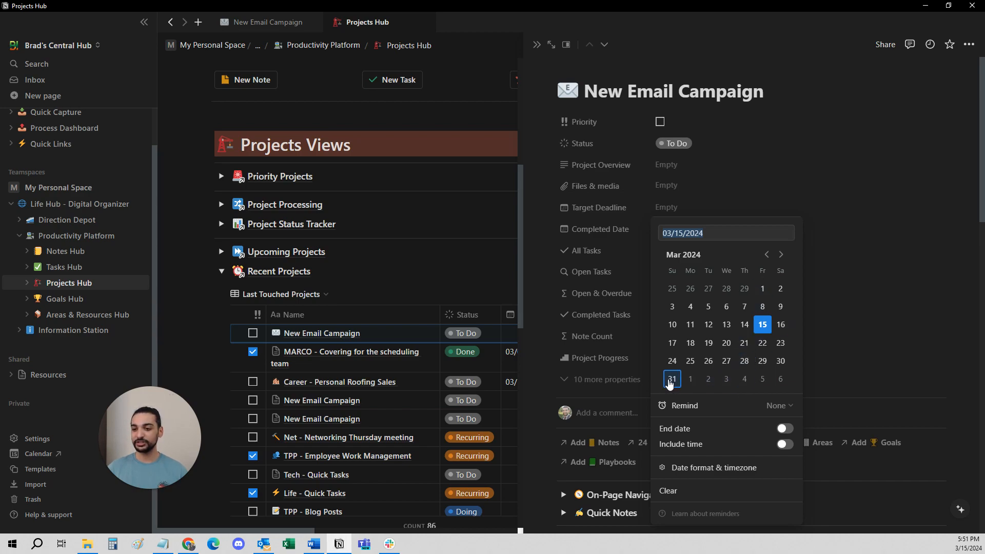
left_click(691, 379)
key("Escape")
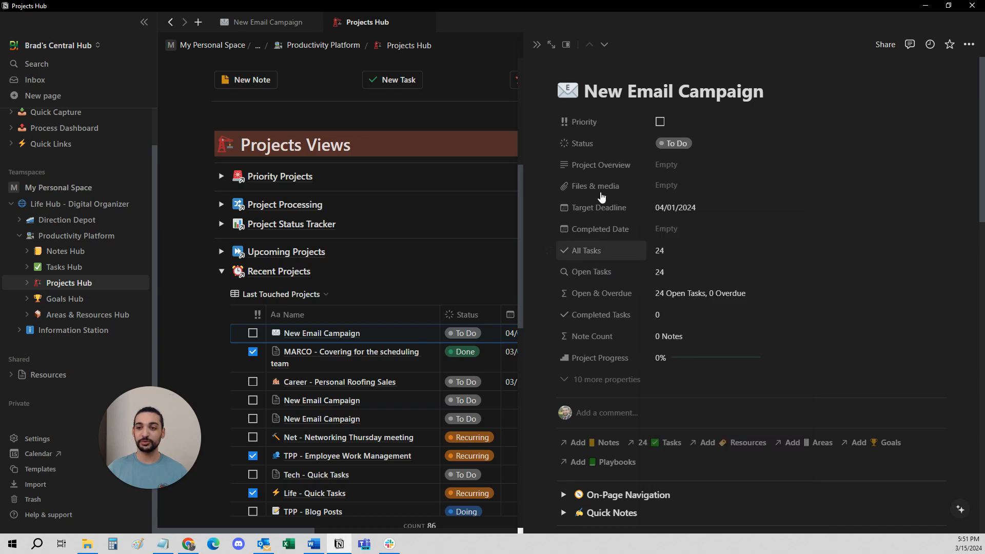
Examine the Project Tasks, Project Notes and Related Resources sections of the New Email Campaign project.
scroll(672, 233, "down", 7)
scroll(673, 233, "down", 5)
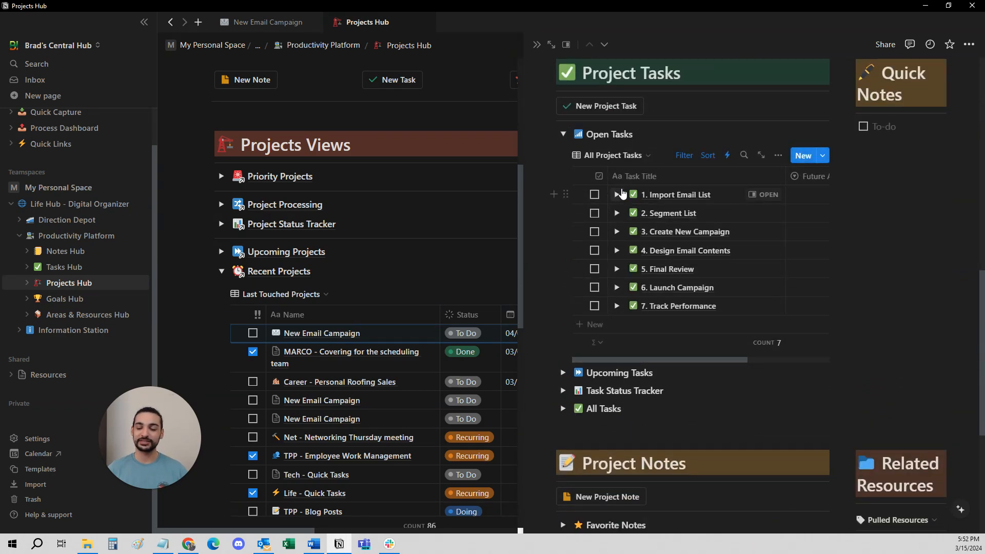
scroll(622, 193, "down", 5)
scroll(622, 256, "up", 15)
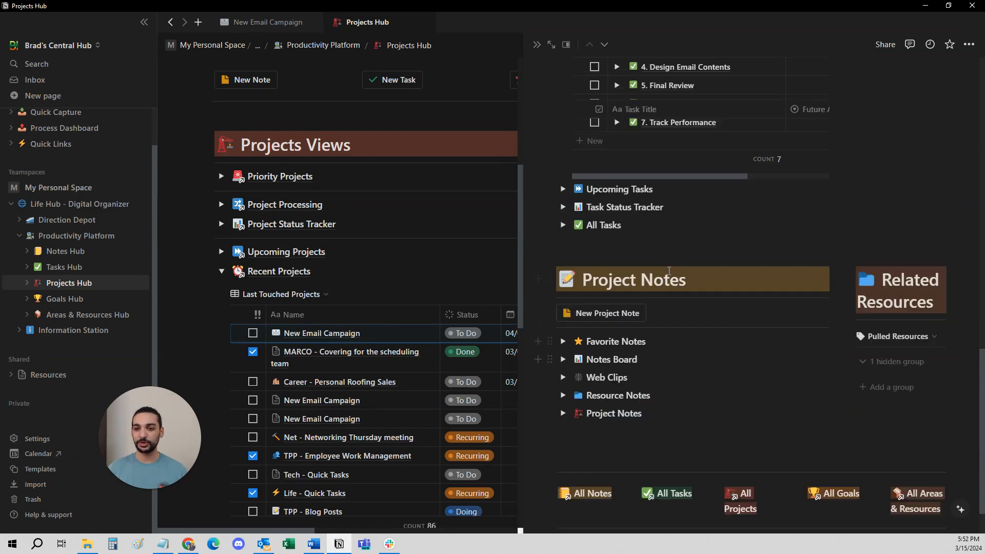
scroll(625, 406, "down", 7)
scroll(625, 406, "down", 8)
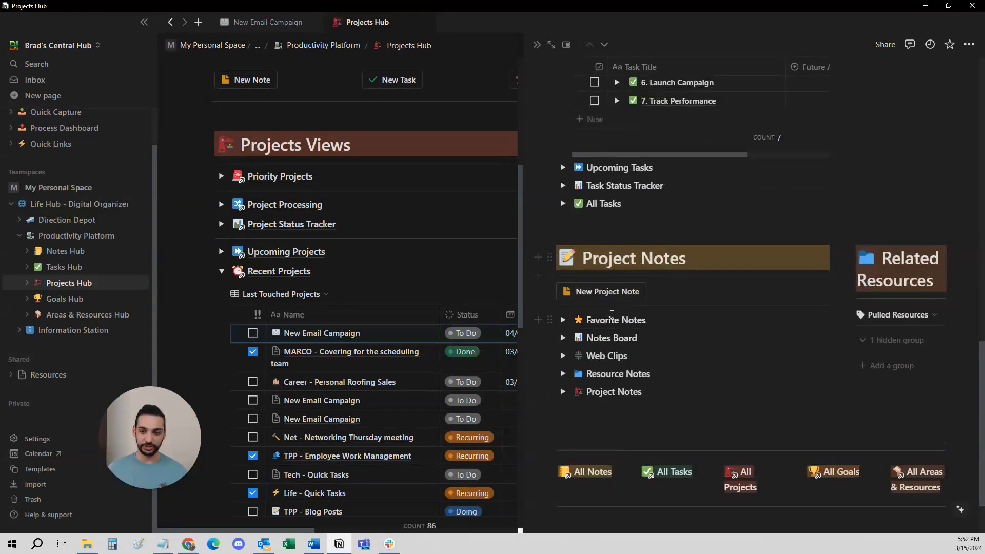
Link the notes Window Campaign #1, Window Campaign #2 and Window Campaign #3 to the New Email Campaign project.
scroll(647, 238, "up", 11)
scroll(662, 226, "up", 2)
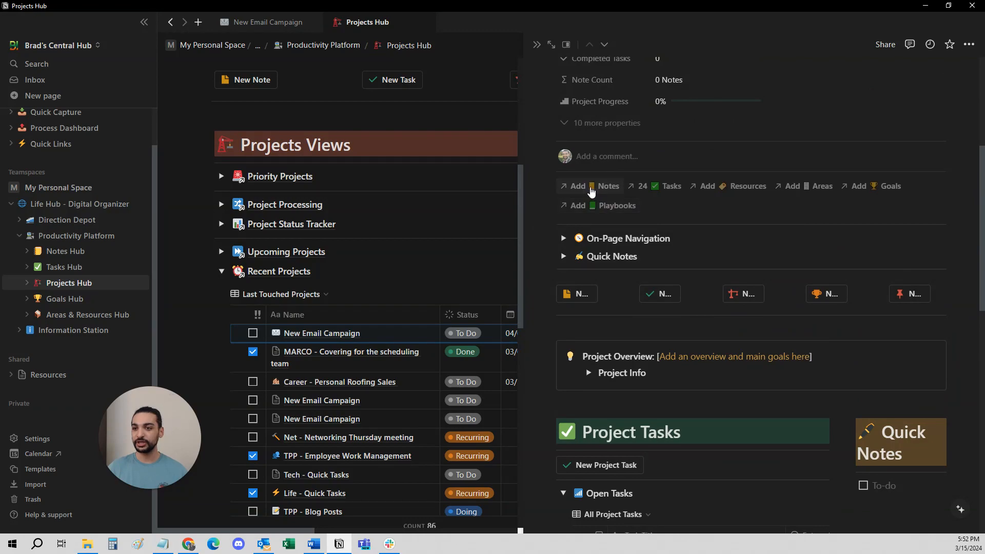
left_click(591, 188)
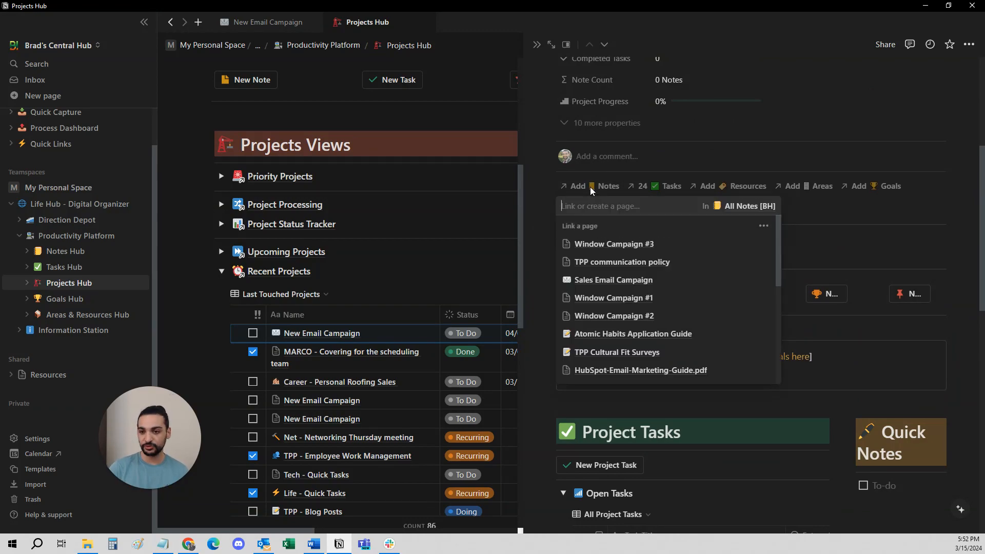
left_click(649, 297)
left_click(643, 332)
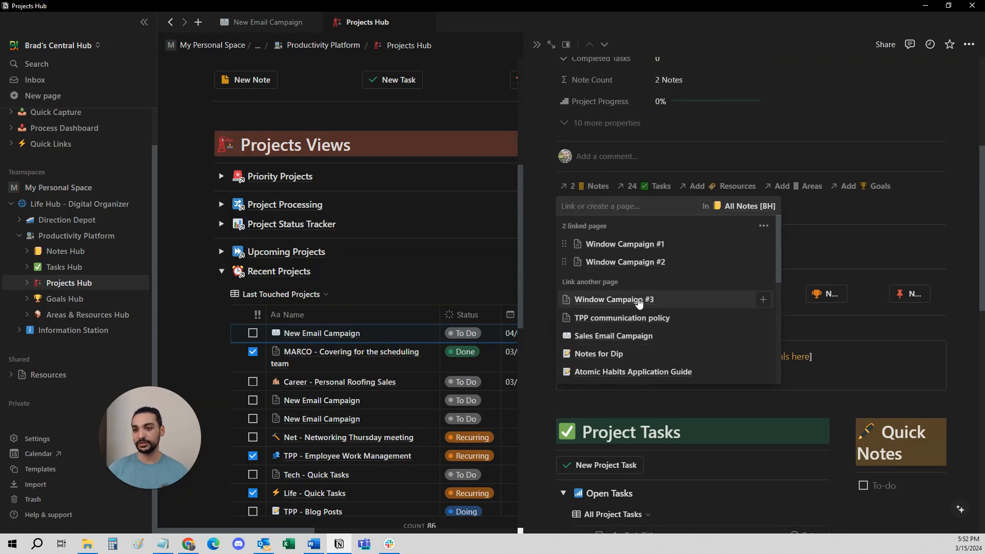
left_click(641, 300)
left_click(874, 218)
Review the Project Notes section and the properties of the New Email Campaign project in the side view.
scroll(874, 217, "down", 10)
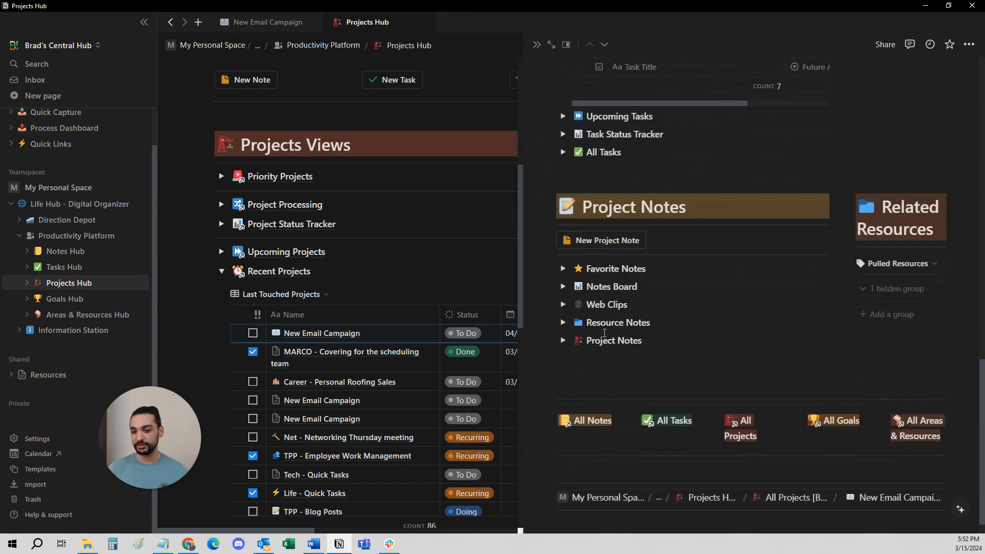
scroll(837, 249, "up", 8)
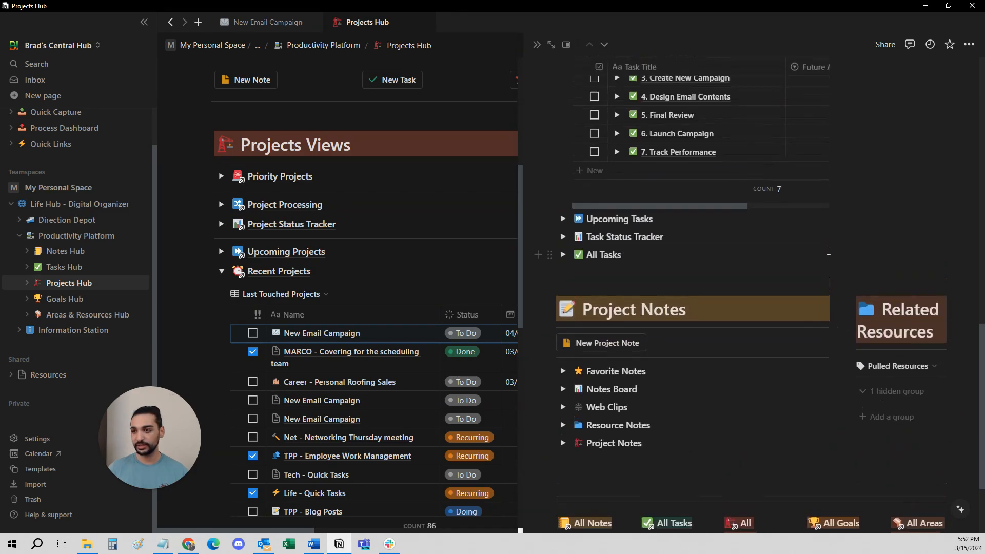
left_click(563, 288)
scroll(564, 154, "up", 10)
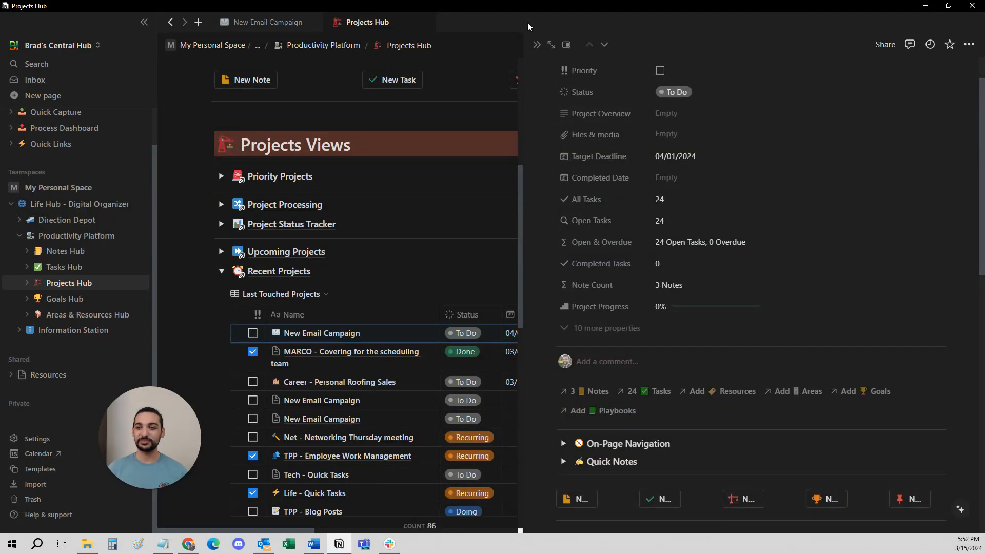
left_click(536, 45)
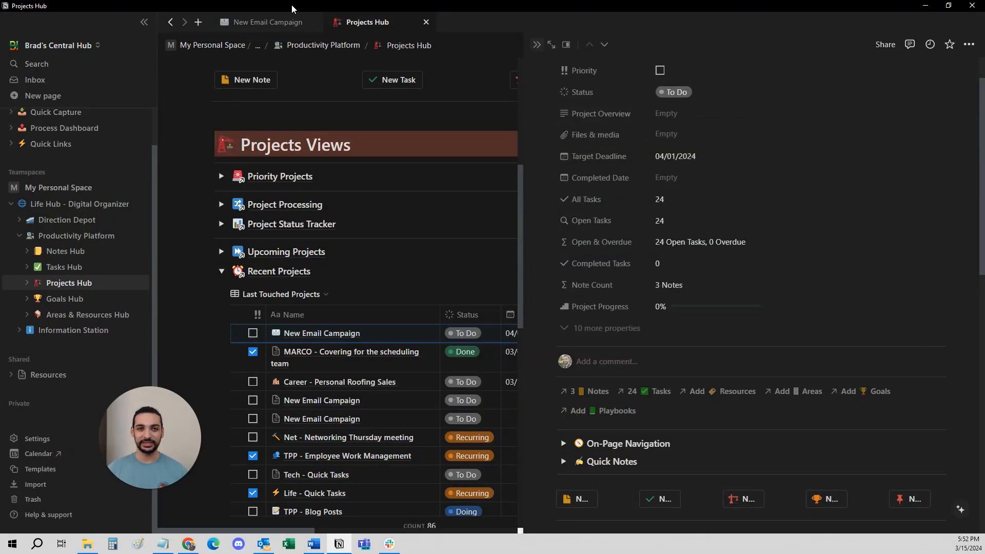
Look over the full New Email Campaign project page and return to the Email Campaign Steps in the Sales Email Campaign note.
left_click(274, 28)
scroll(525, 248, "down", 15)
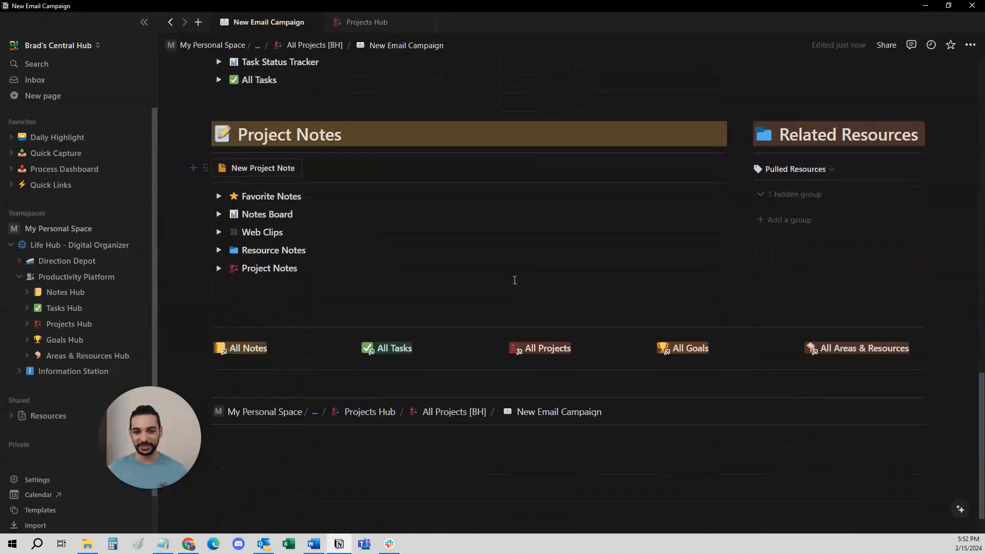
scroll(345, 291, "up", 10)
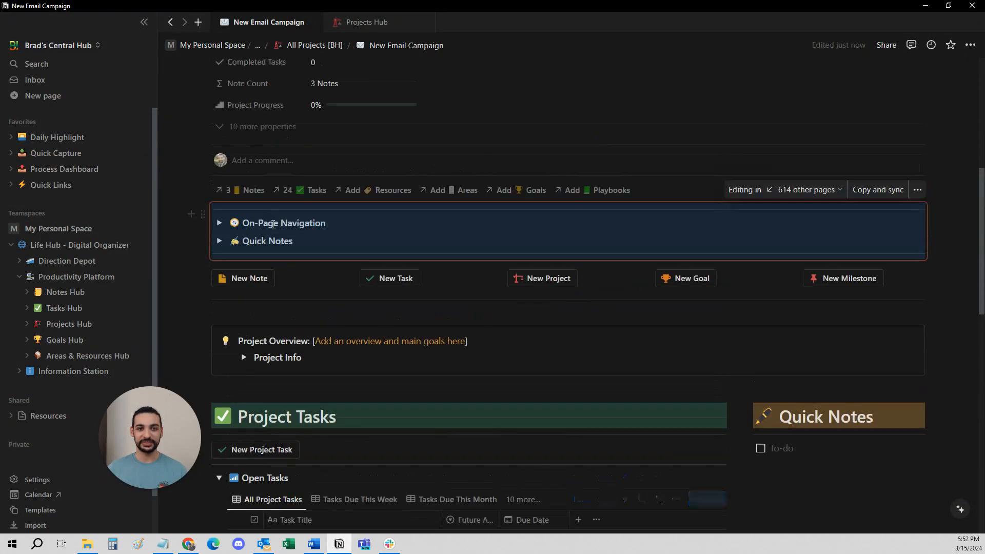
left_click(274, 221)
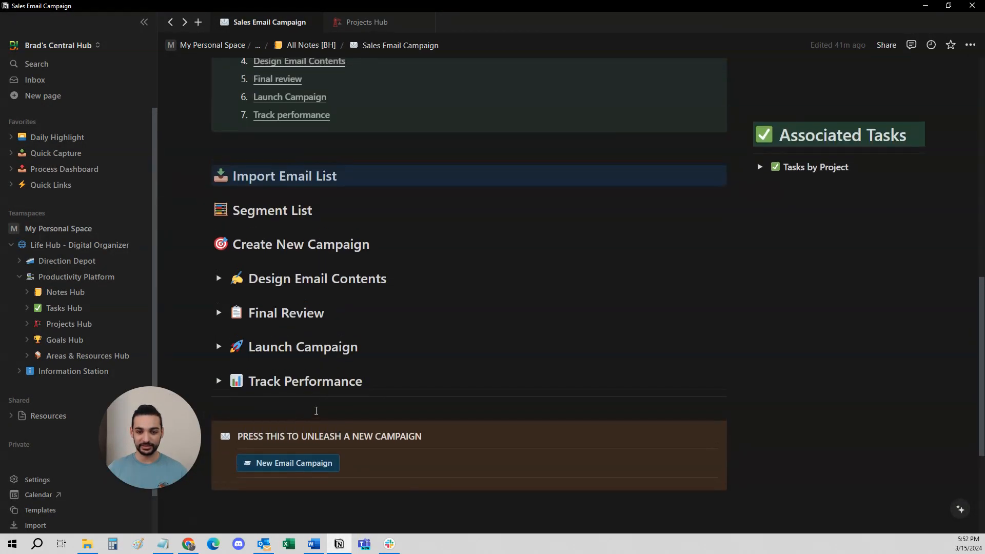
scroll(719, 370, "up", 5)
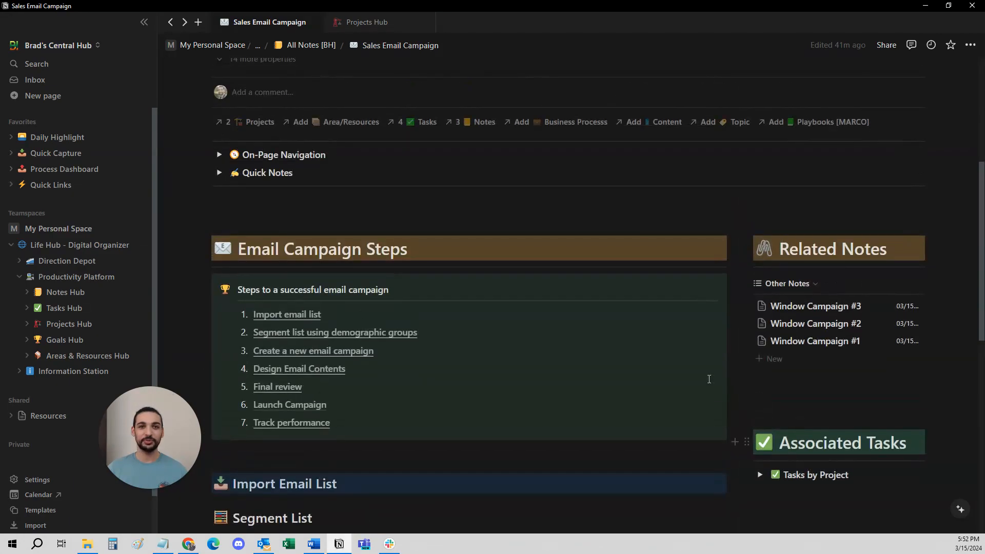